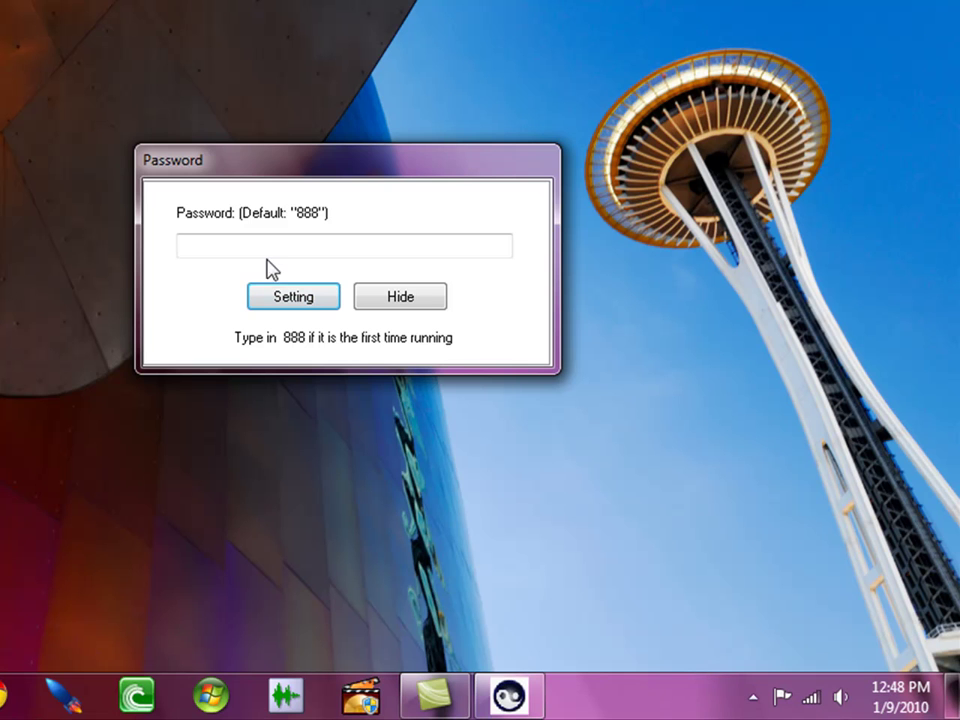
Enter the default password and open Aobo Blocker's settings window on its About page
{"action": "left_click", "coordinate": [241, 243]}
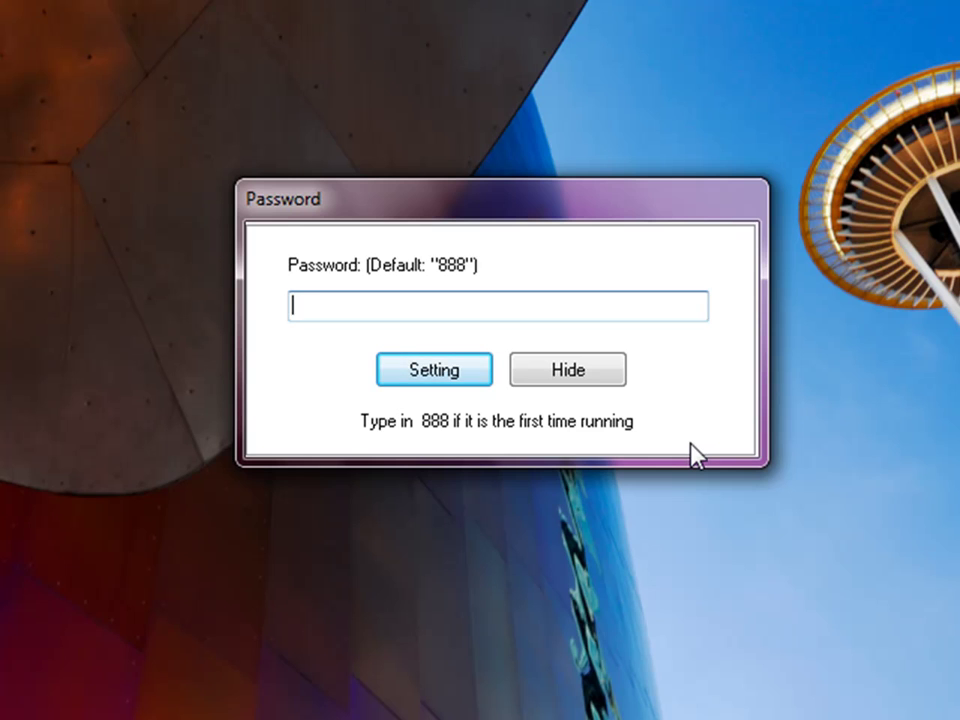
{"action": "type", "text": "888"}
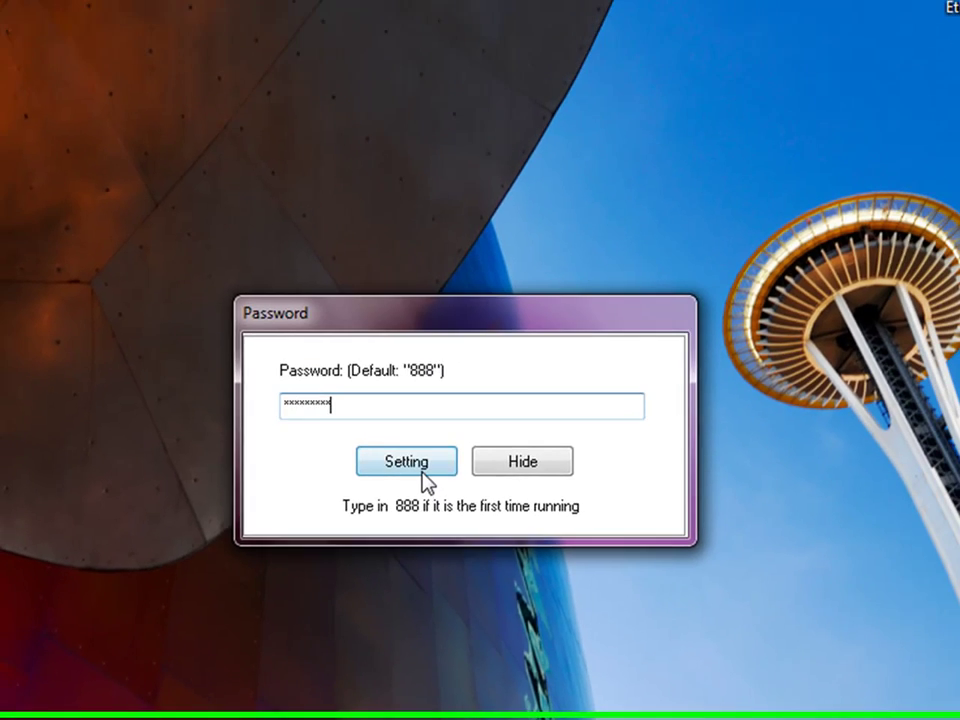
{"action": "left_click", "coordinate": [422, 472]}
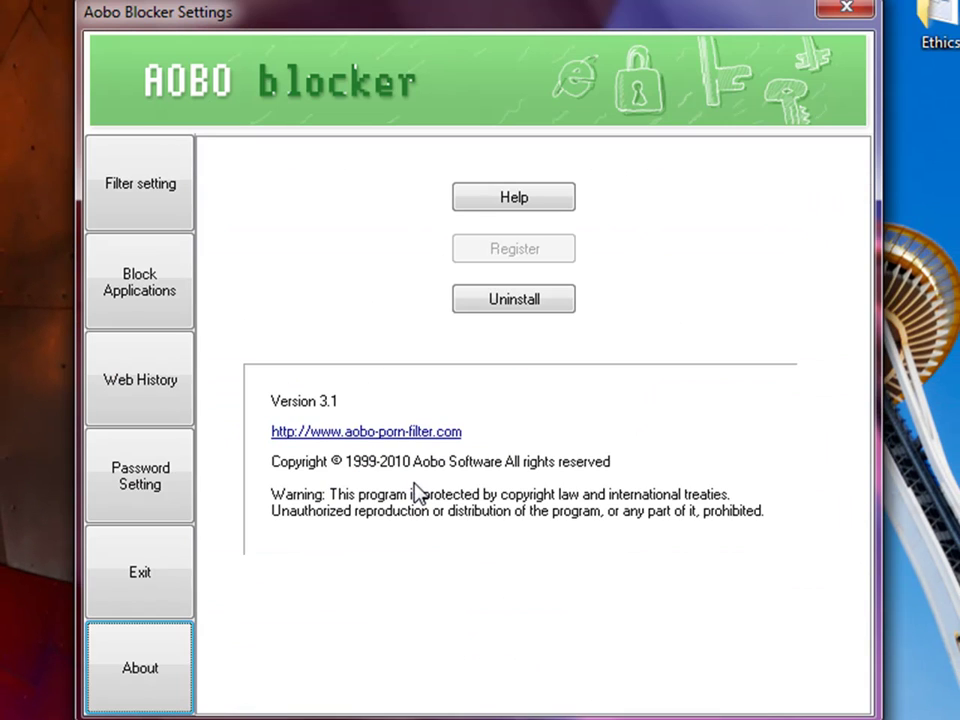
Open Filter setting and scroll through the keyword black list
{"action": "left_click", "coordinate": [188, 201]}
{"action": "left_click_drag", "start_coordinate": [501, 321], "coordinate": [432, 347]}
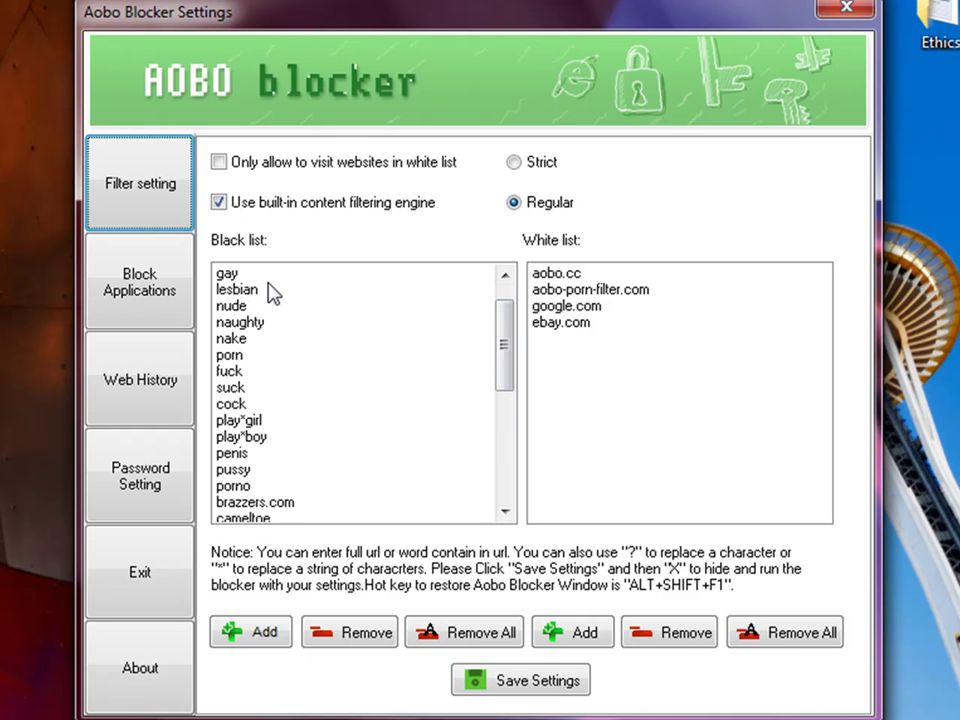
{"action": "left_click_drag", "start_coordinate": [508, 345], "coordinate": [519, 322]}
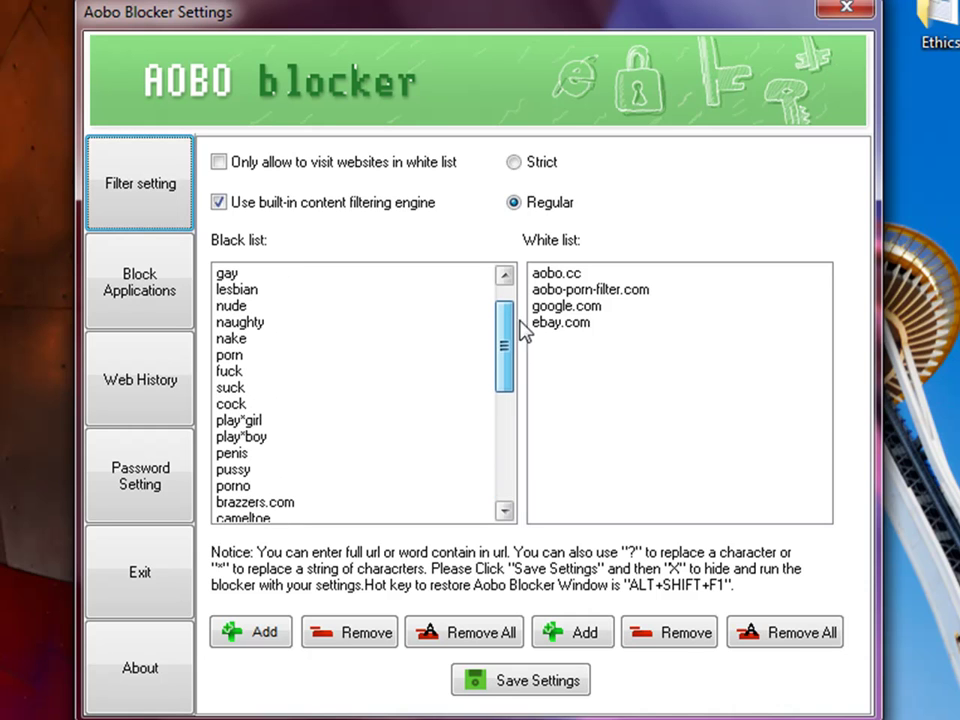
Select 'gay' and try removing it, then scroll down and select 'milf' in the black list
{"action": "left_click", "coordinate": [226, 276]}
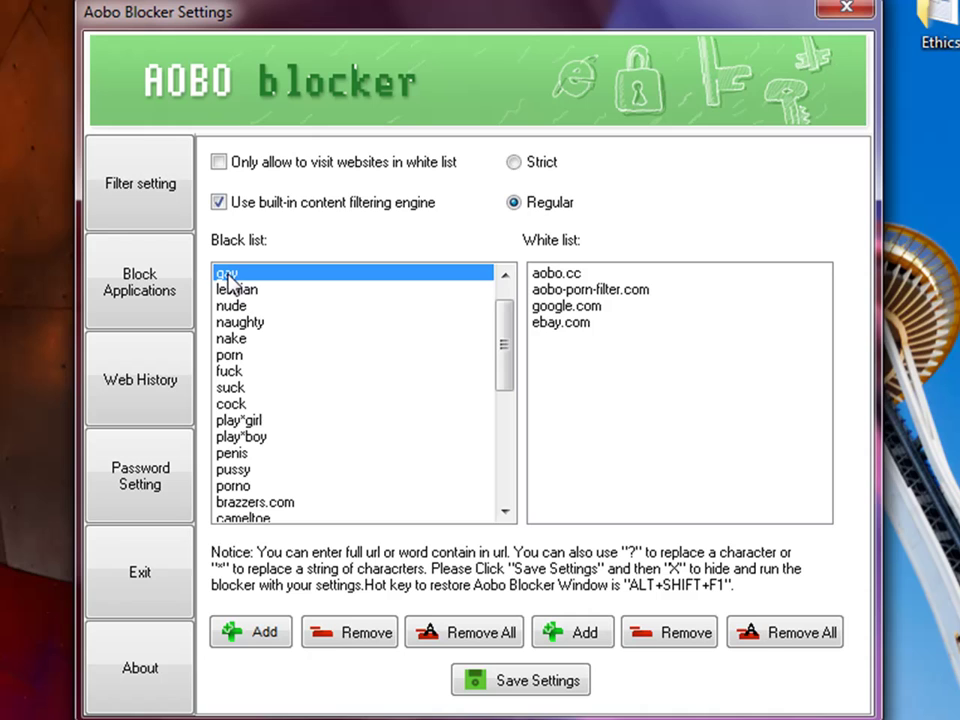
{"action": "left_click", "coordinate": [370, 636]}
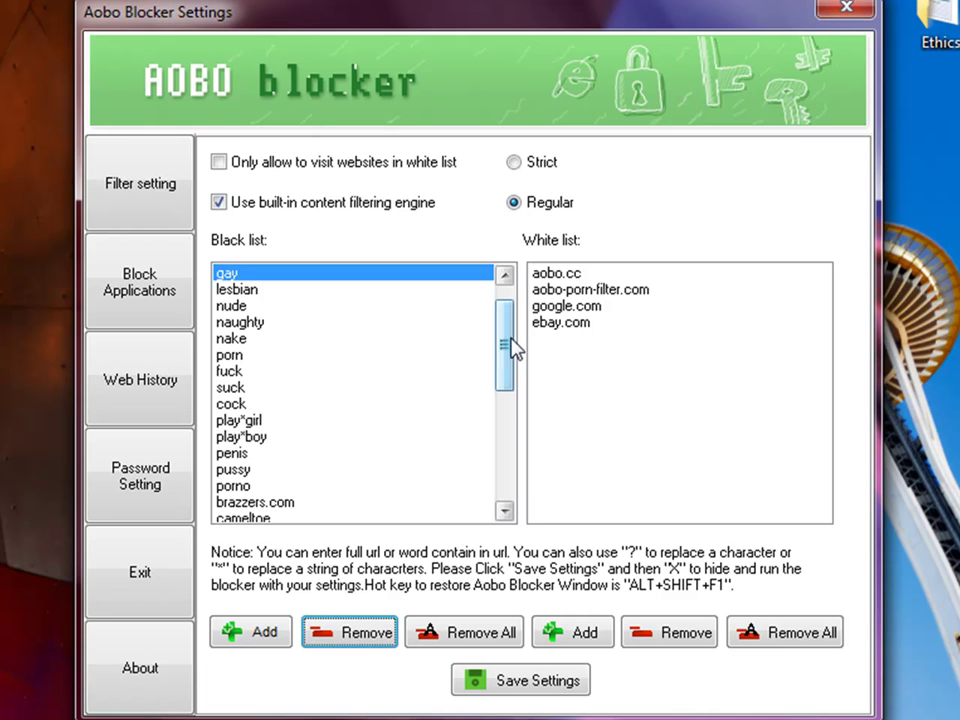
{"action": "left_click_drag", "start_coordinate": [512, 332], "coordinate": [509, 302]}
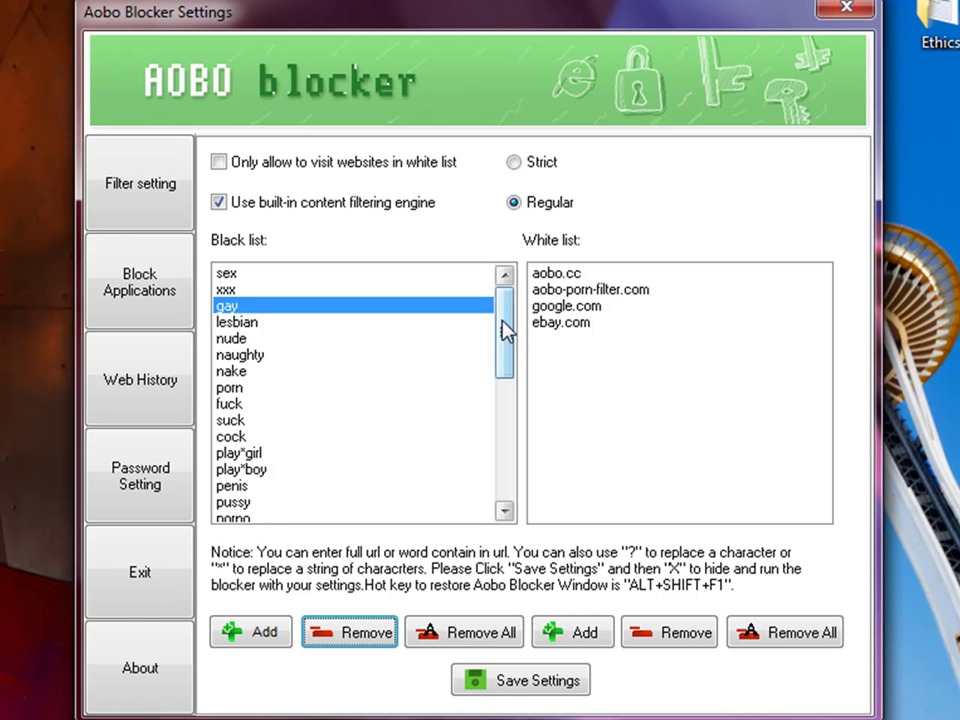
{"action": "left_click_drag", "start_coordinate": [506, 328], "coordinate": [454, 396]}
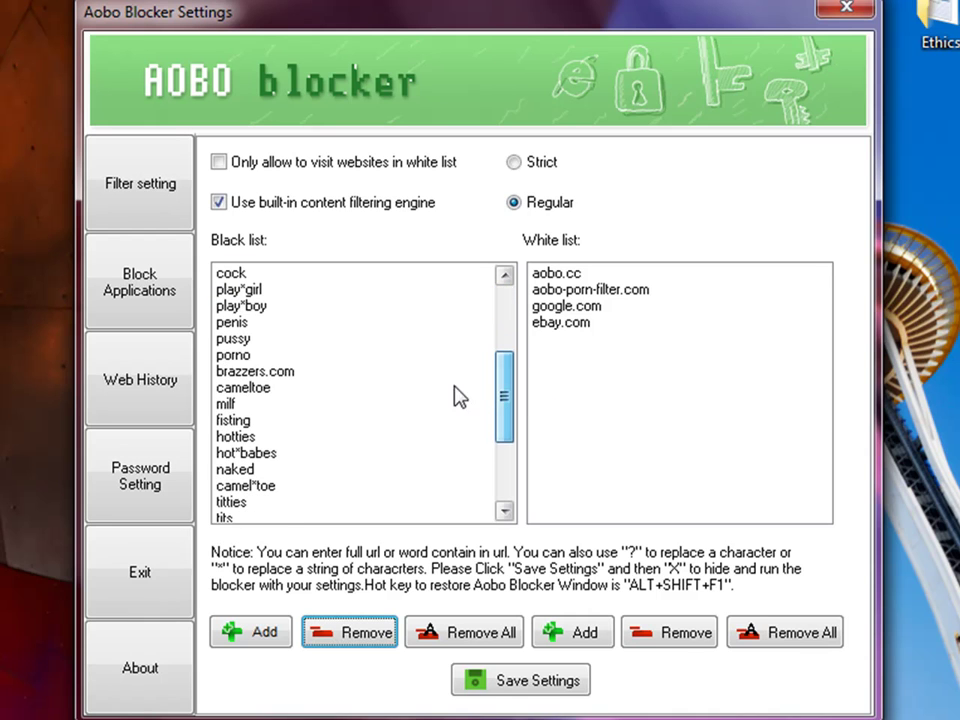
{"action": "left_click", "coordinate": [223, 403]}
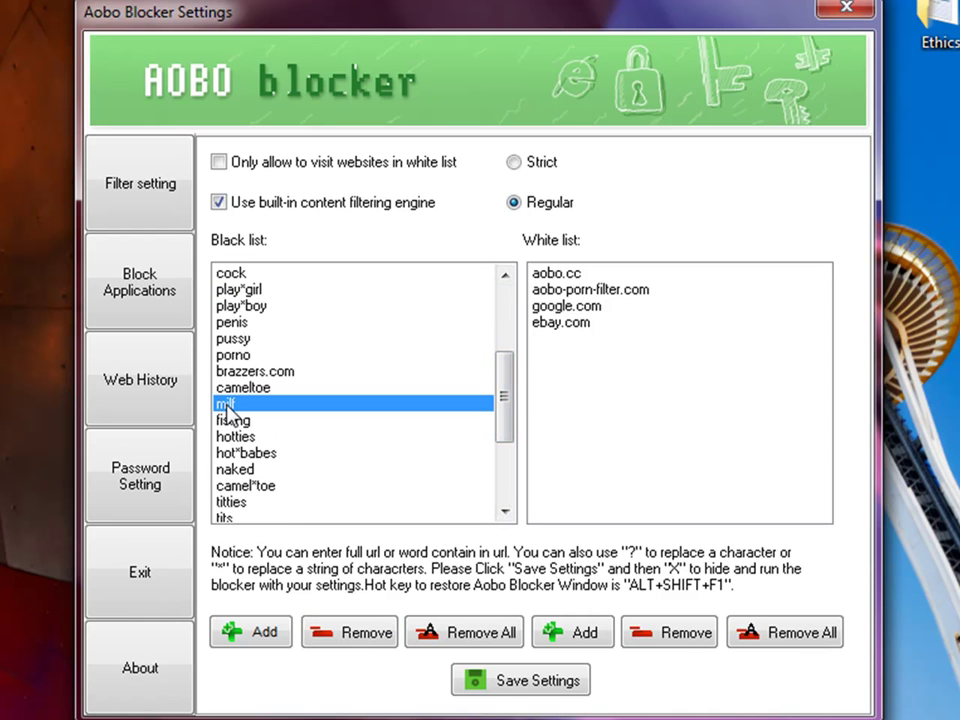
Remove 'milf' from the black list and add it back as a keyword
{"action": "left_click", "coordinate": [369, 634]}
{"action": "left_click", "coordinate": [260, 634]}
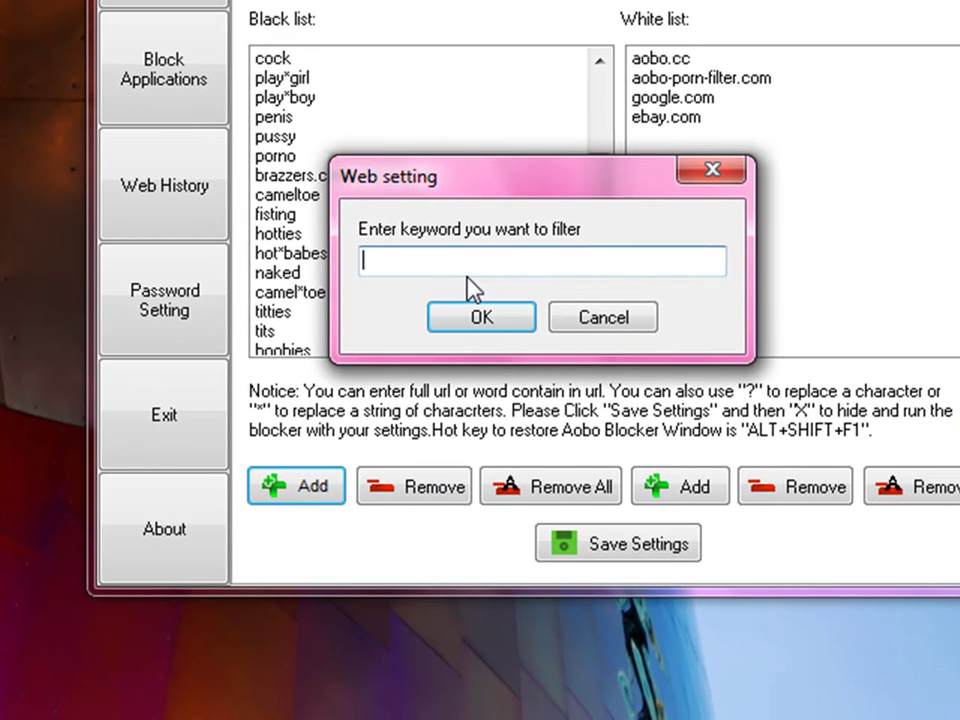
{"action": "type", "text": "mi"}
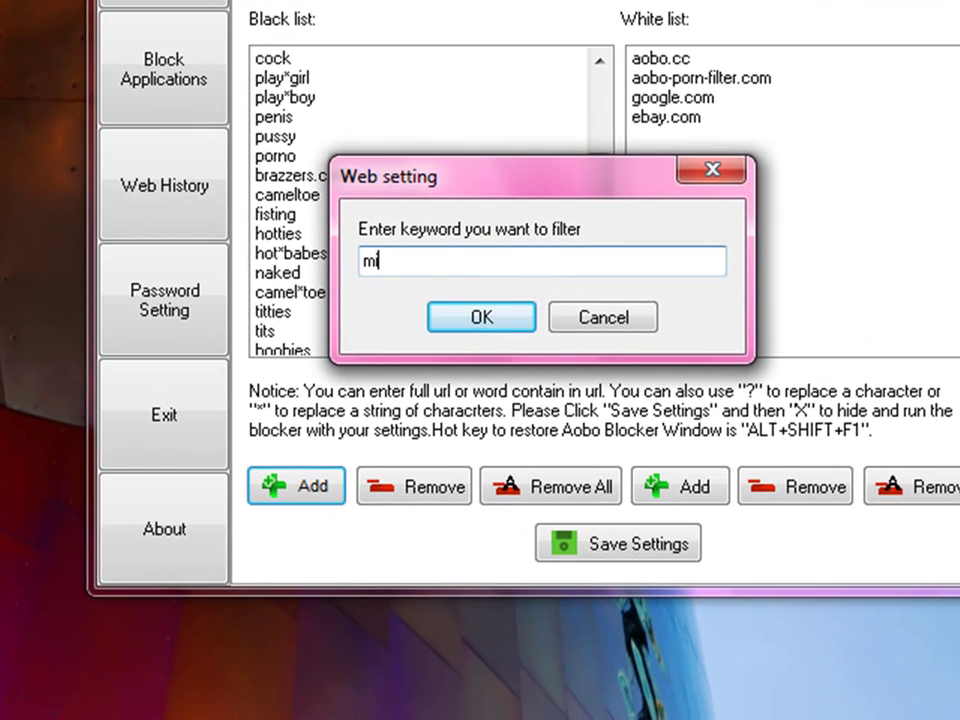
{"action": "type", "text": "lf"}
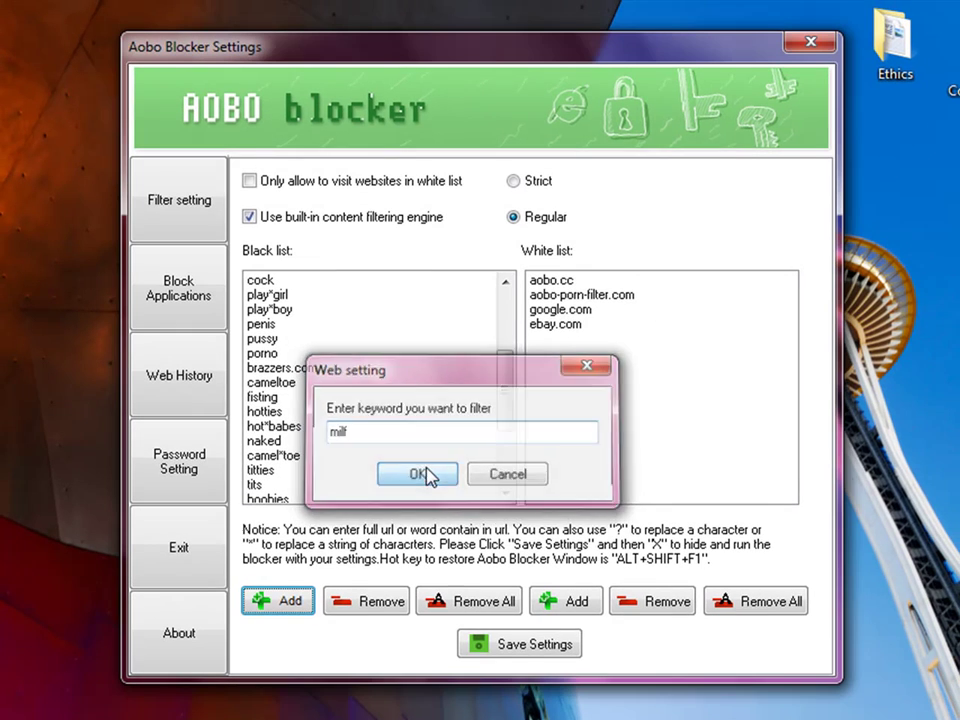
{"action": "left_click", "coordinate": [481, 316]}
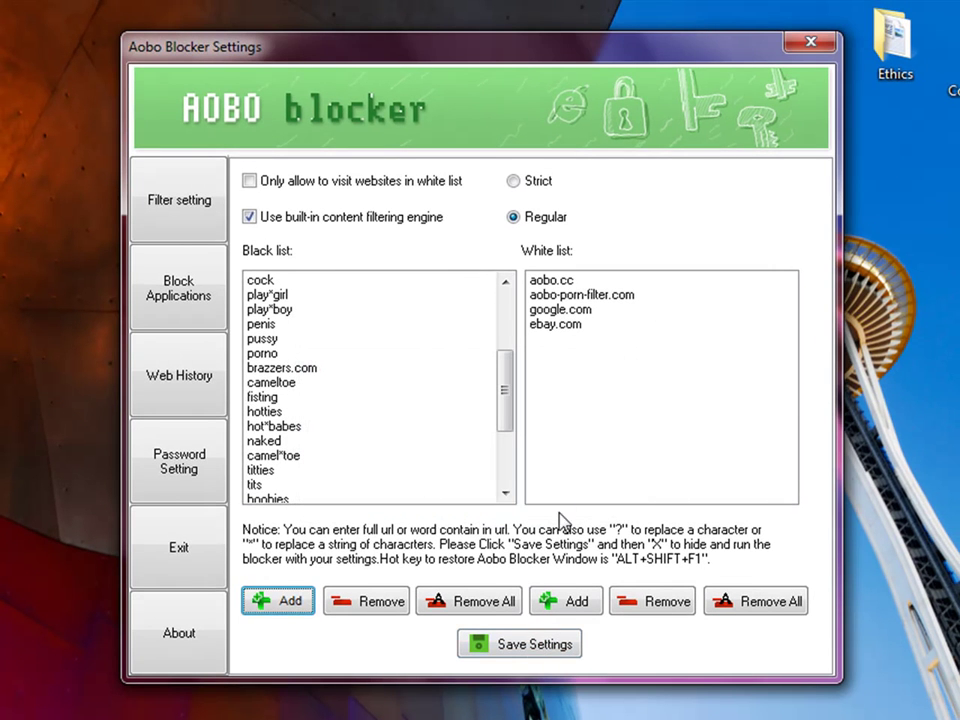
Select 'pussy' in the list, save the filter settings and dismiss the confirmation
{"action": "left_click", "coordinate": [298, 341]}
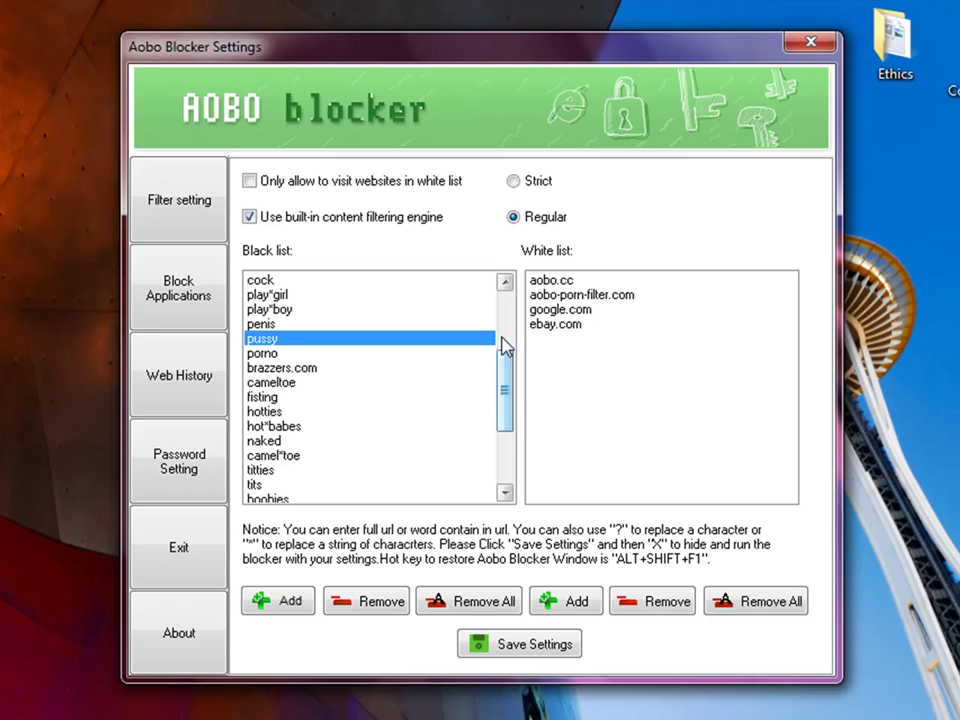
{"action": "left_click", "coordinate": [533, 646]}
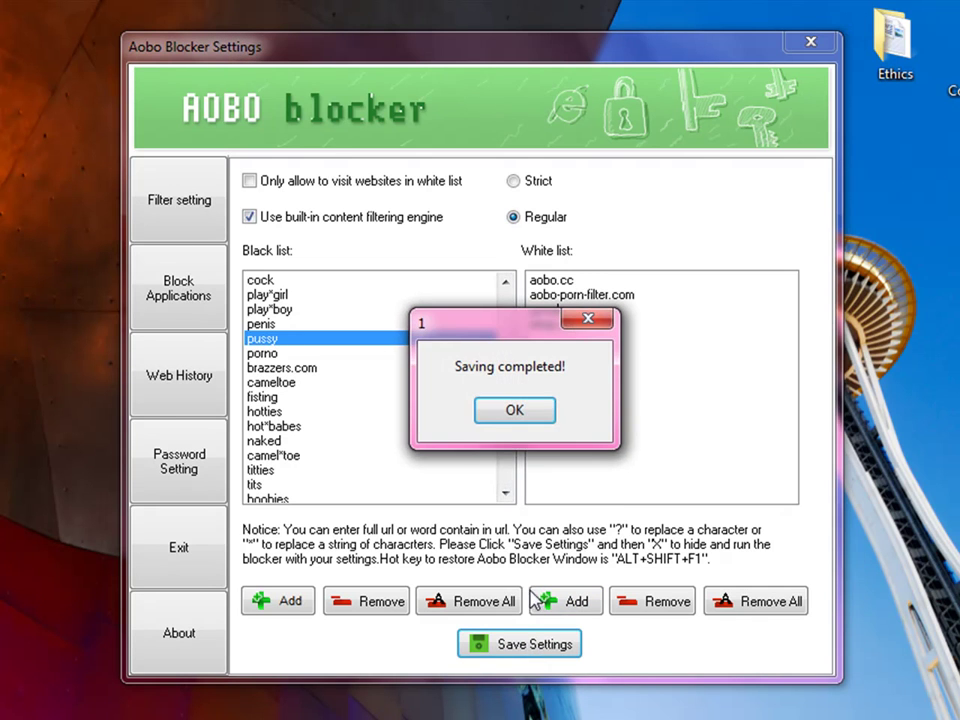
{"action": "left_click", "coordinate": [512, 410]}
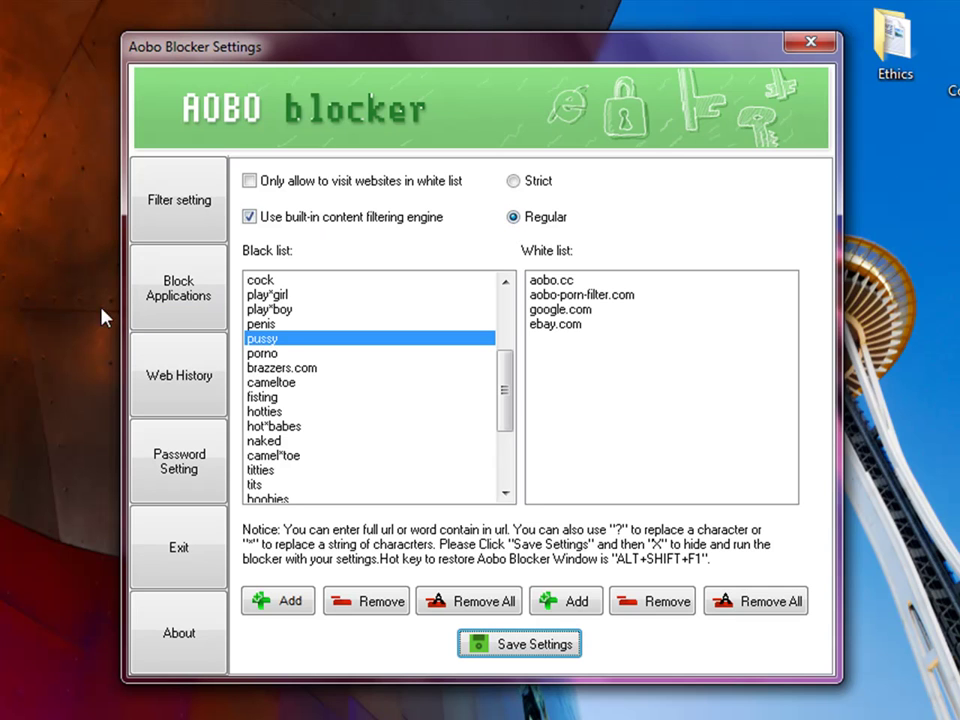
Review the blockable applications list, then view the Web History log of visited URLs
{"action": "left_click", "coordinate": [157, 320]}
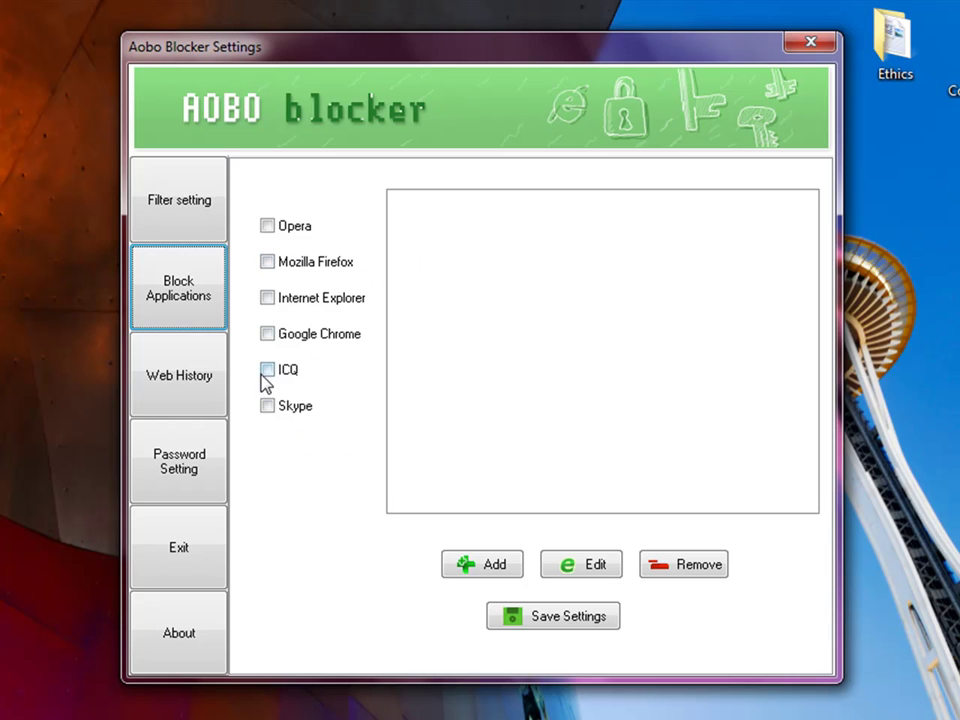
{"action": "left_click", "coordinate": [210, 403]}
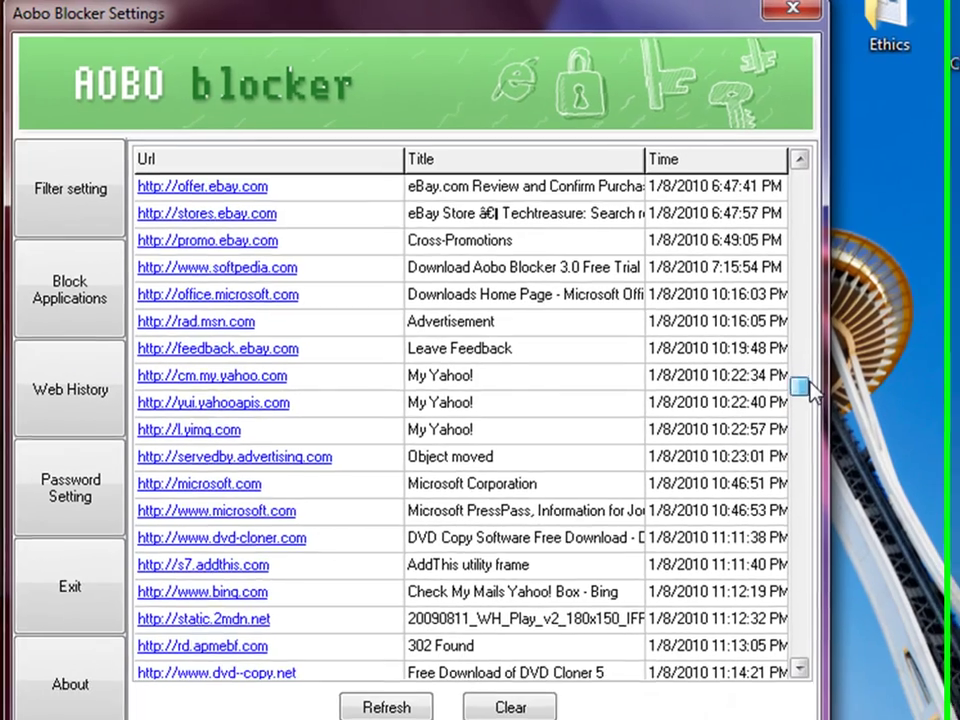
{"action": "mouse_move", "coordinate": [808, 384]}
{"action": "left_mouse_down"}
{"action": "mouse_move", "coordinate": [803, 288]}
{"action": "mouse_move", "coordinate": [823, 227]}
{"action": "mouse_move", "coordinate": [824, 170]}
{"action": "mouse_move", "coordinate": [821, 392]}
{"action": "left_mouse_up"}
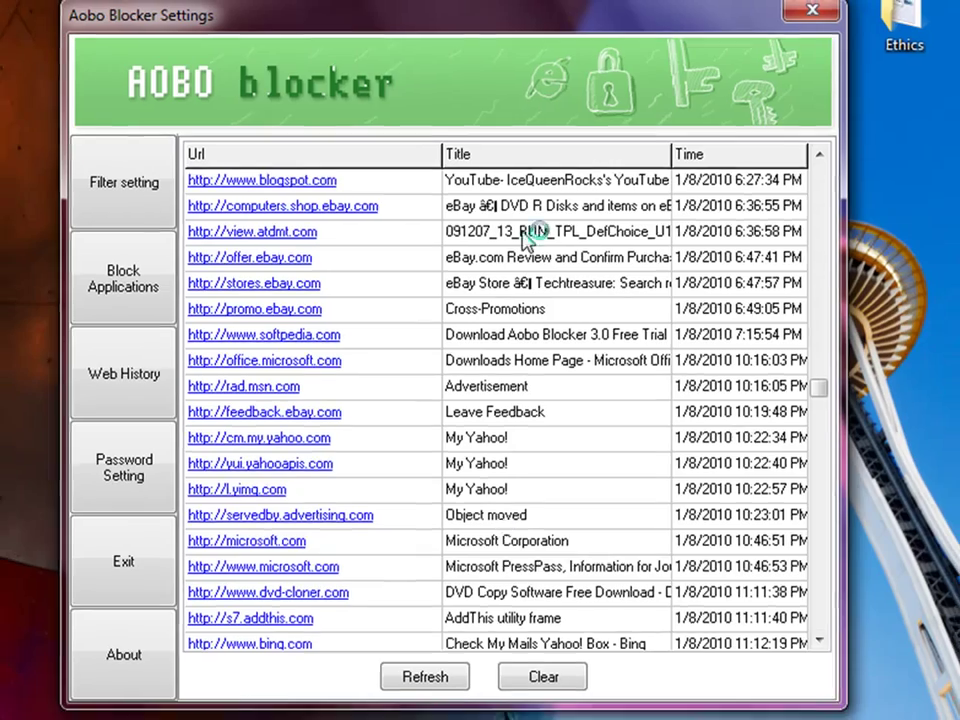
{"action": "scroll", "coordinate": [520, 210], "scroll_direction": "up", "scroll_amount": 4}
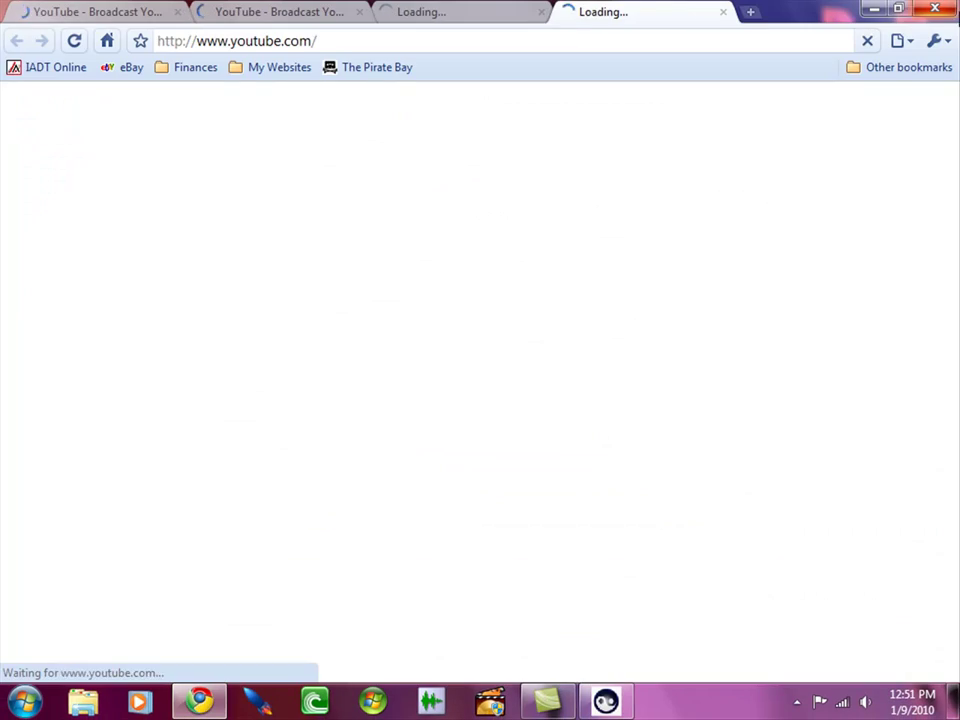
{"action": "left_click", "coordinate": [937, 9]}
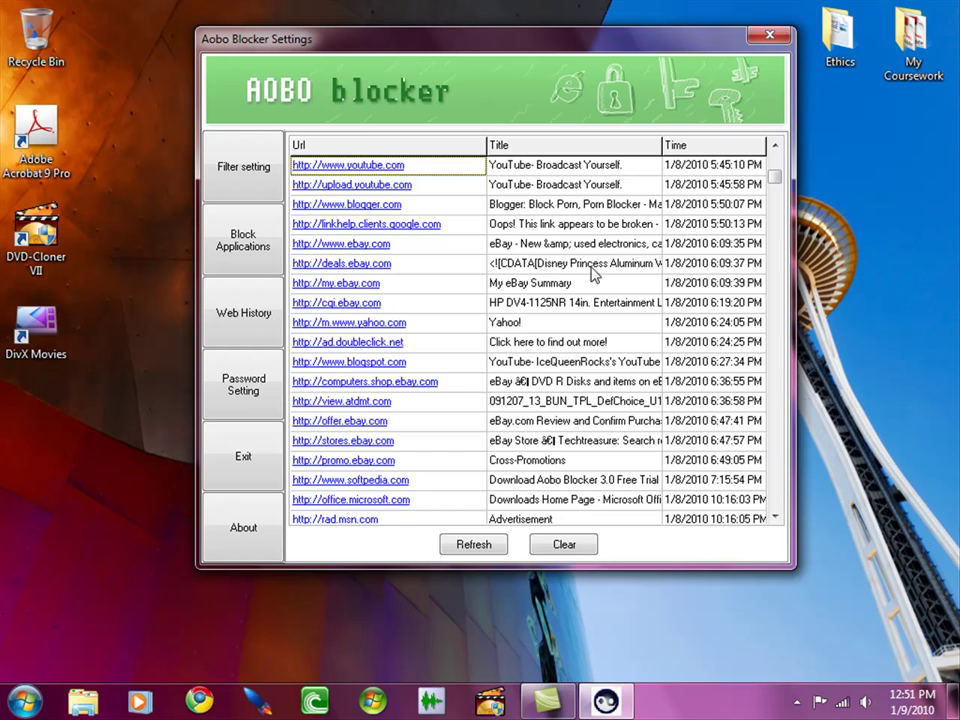
{"action": "left_click_drag", "start_coordinate": [776, 178], "coordinate": [776, 321]}
{"action": "double_click", "coordinate": [611, 444]}
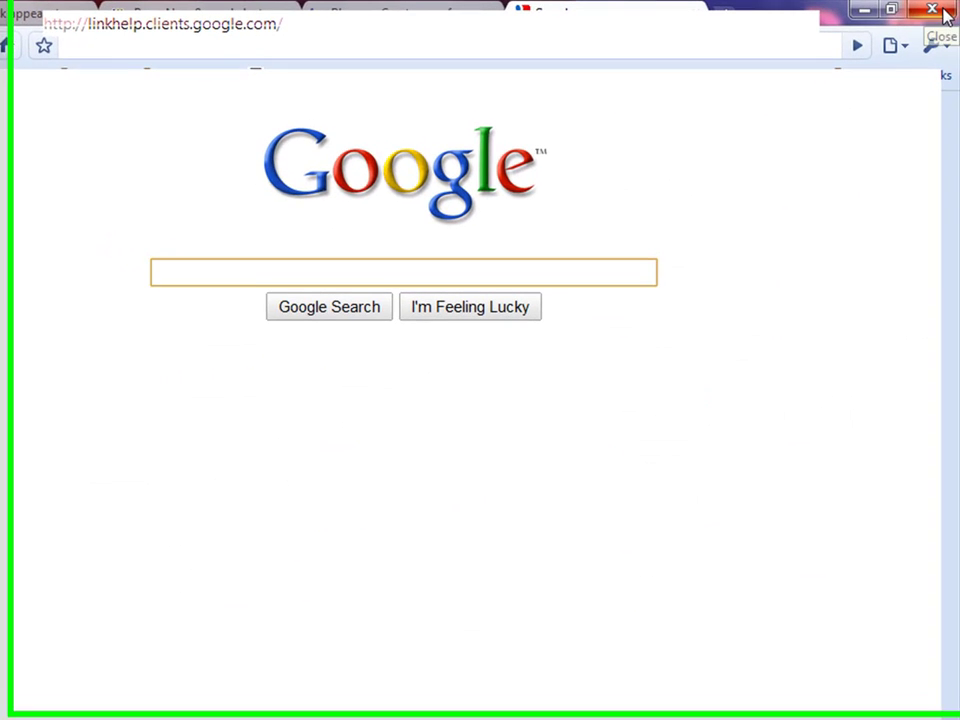
{"action": "left_click", "coordinate": [944, 12]}
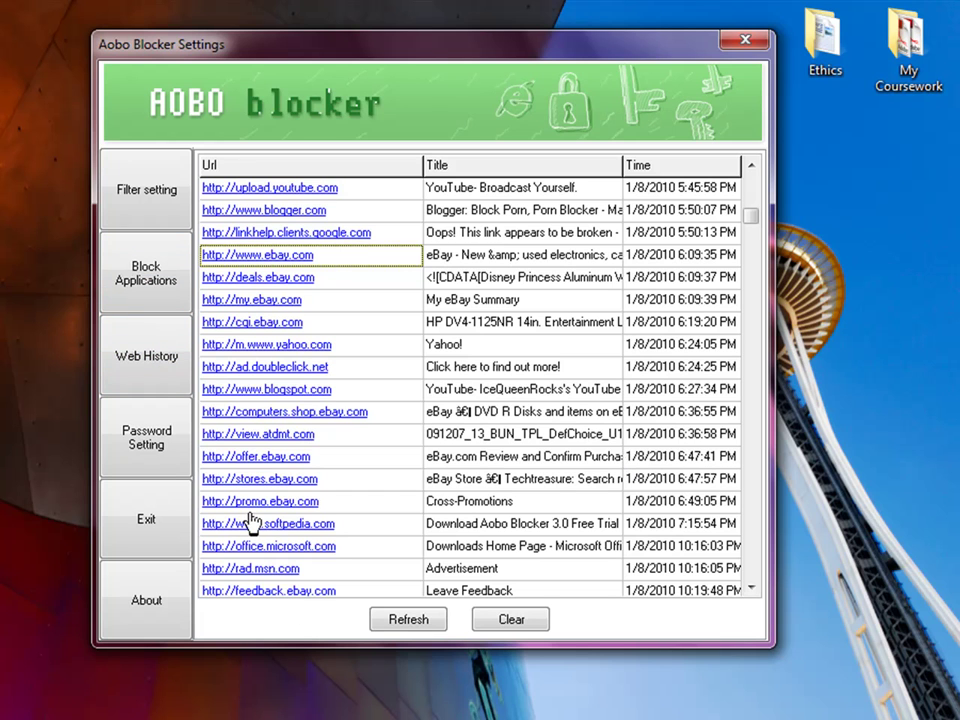
Show the change-password page, then decline the exit prompt so the blocker keeps running
{"action": "left_click", "coordinate": [156, 472]}
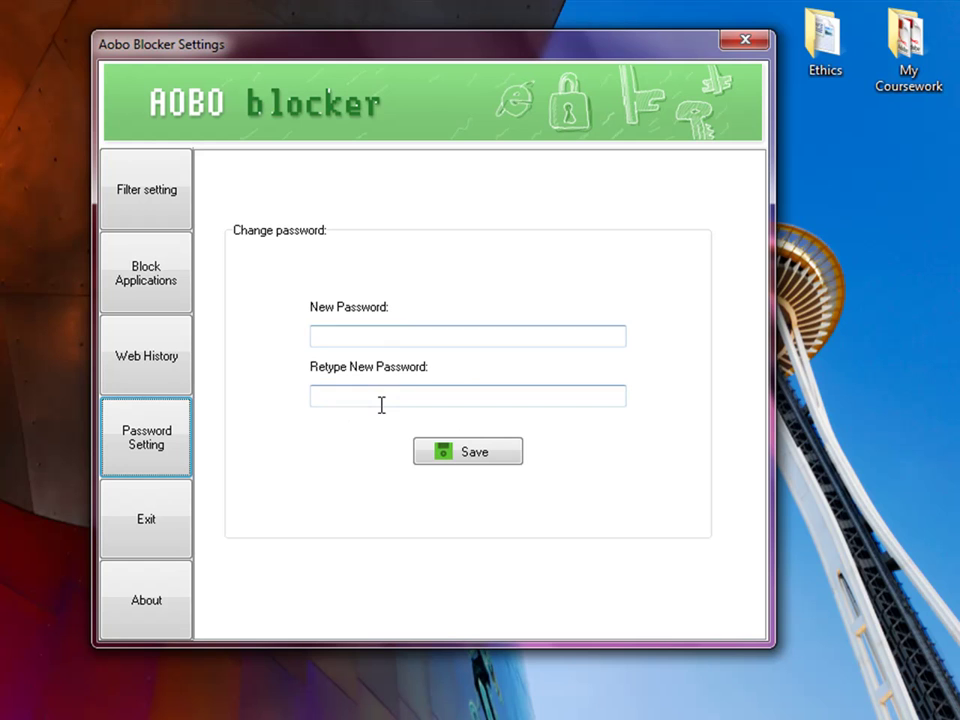
{"action": "left_click", "coordinate": [144, 553]}
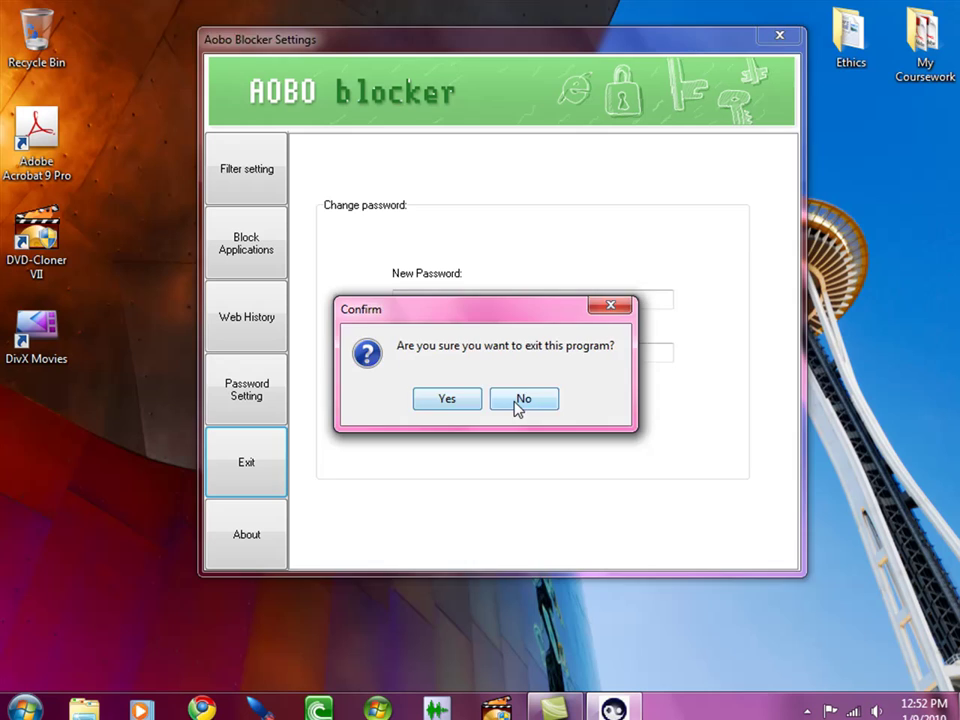
{"action": "left_click", "coordinate": [588, 366]}
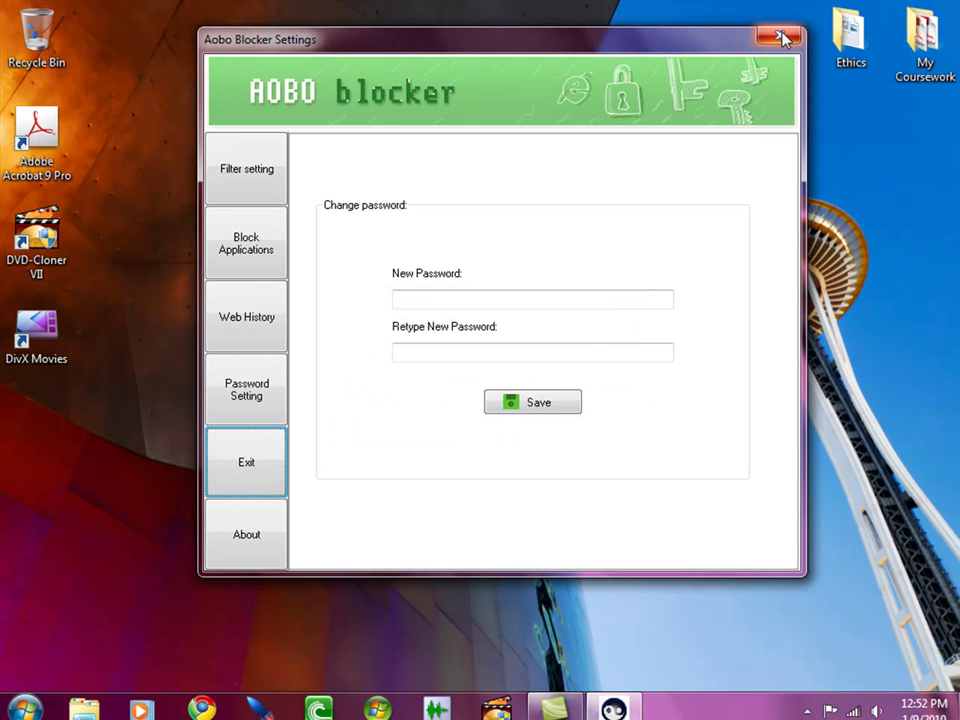
Return to the About page showing version 3.1, the website and copyright details
{"action": "left_click", "coordinate": [246, 535]}
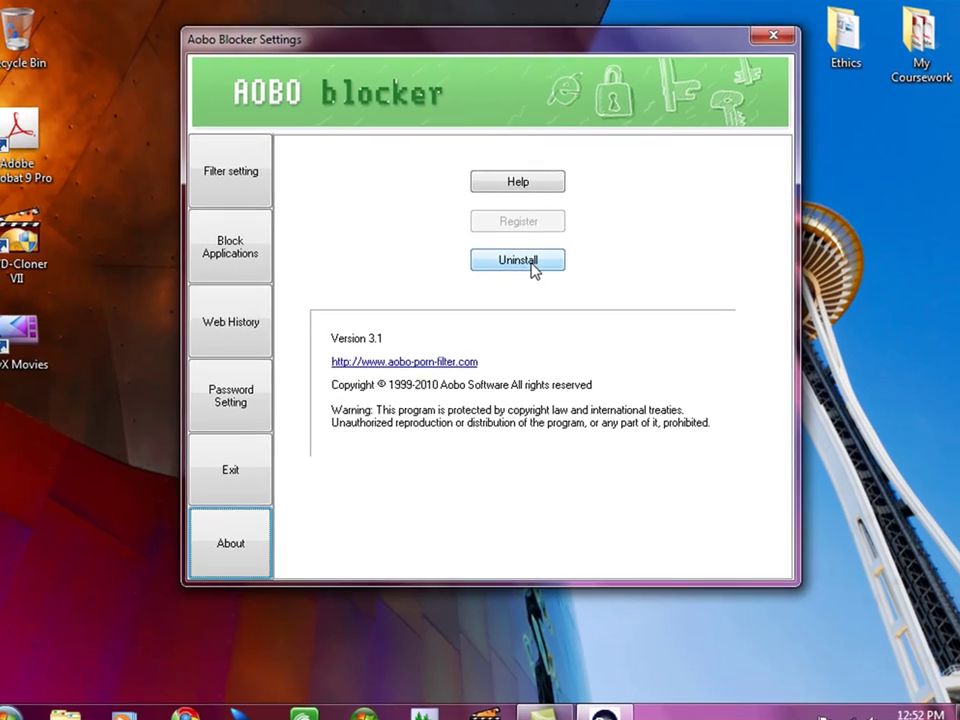
Browse from Computer to C:\Program Files (x86)\Java\jre1.6.0_03\bin\1.0.3
{"action": "left_click", "coordinate": [27, 710]}
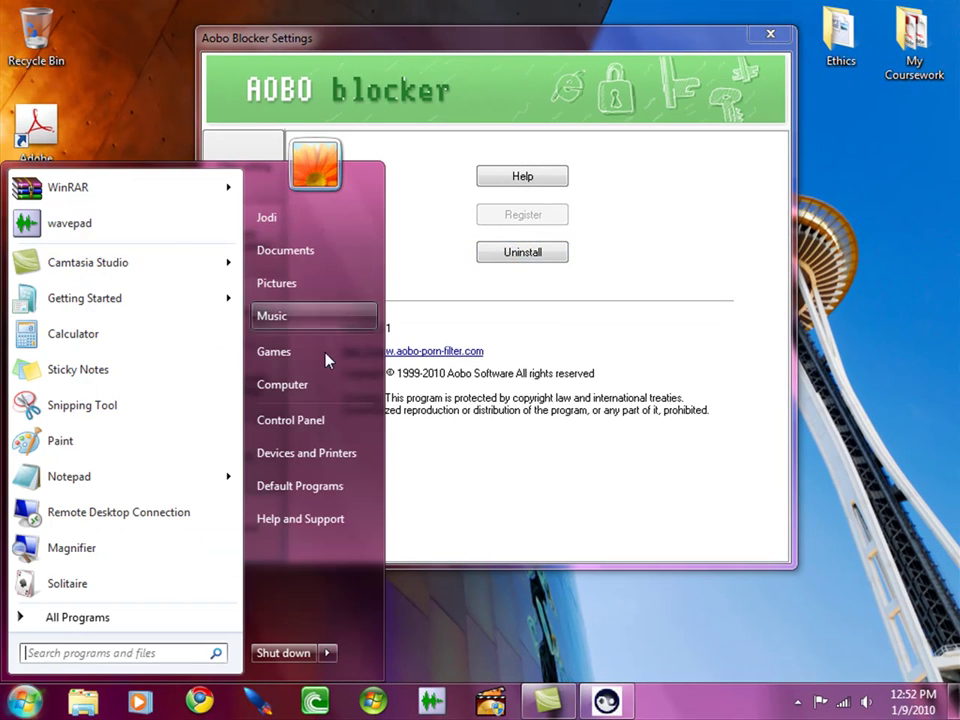
{"action": "left_click", "coordinate": [333, 386]}
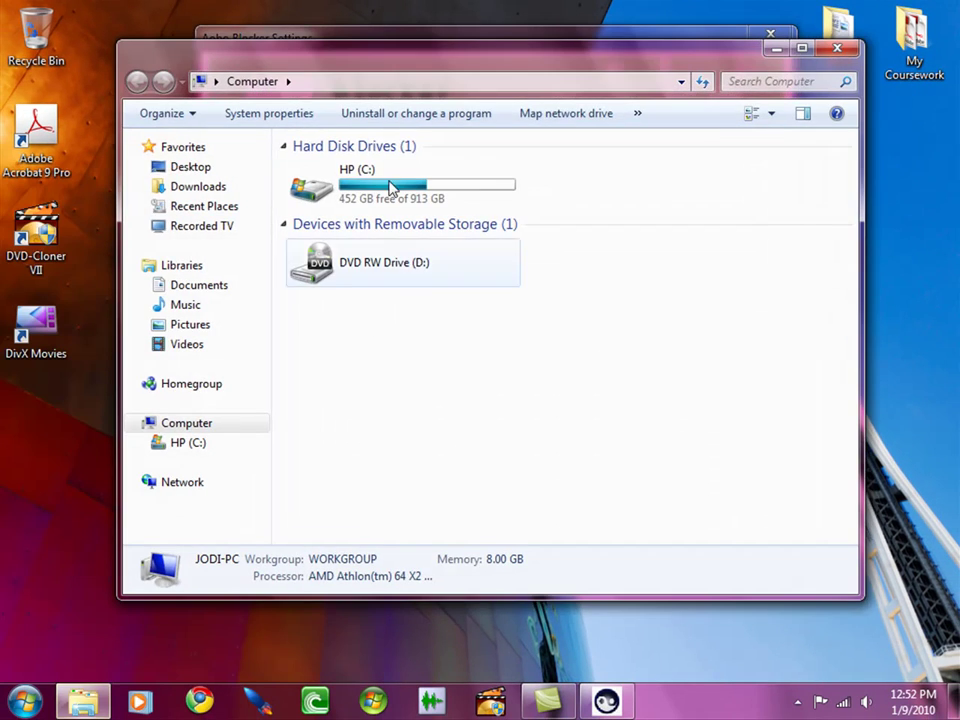
{"action": "double_click", "coordinate": [390, 177]}
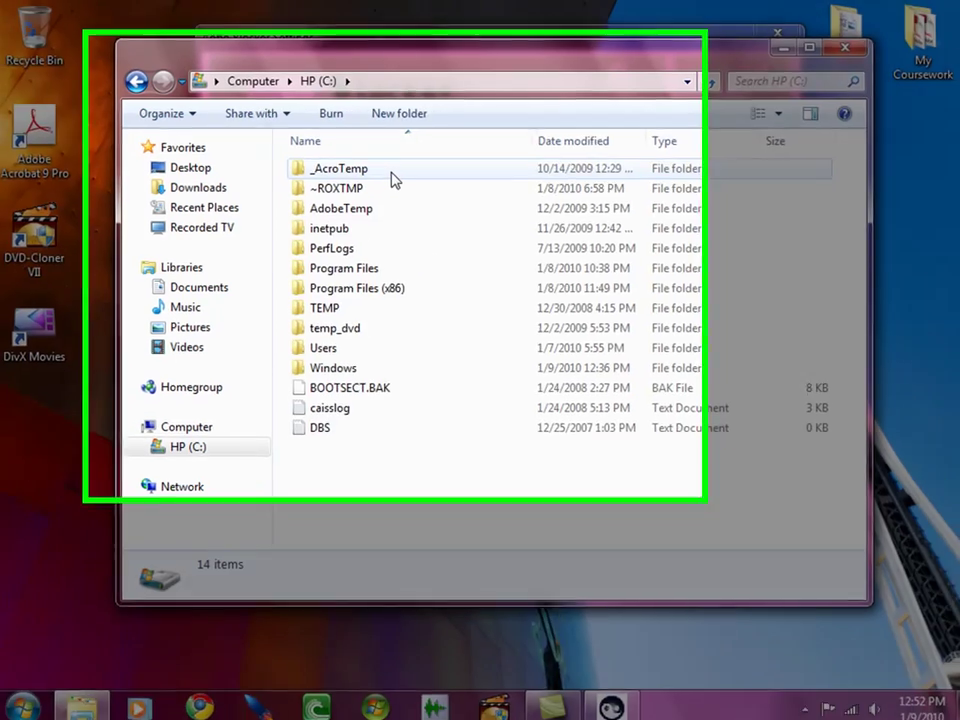
{"action": "double_click", "coordinate": [356, 289]}
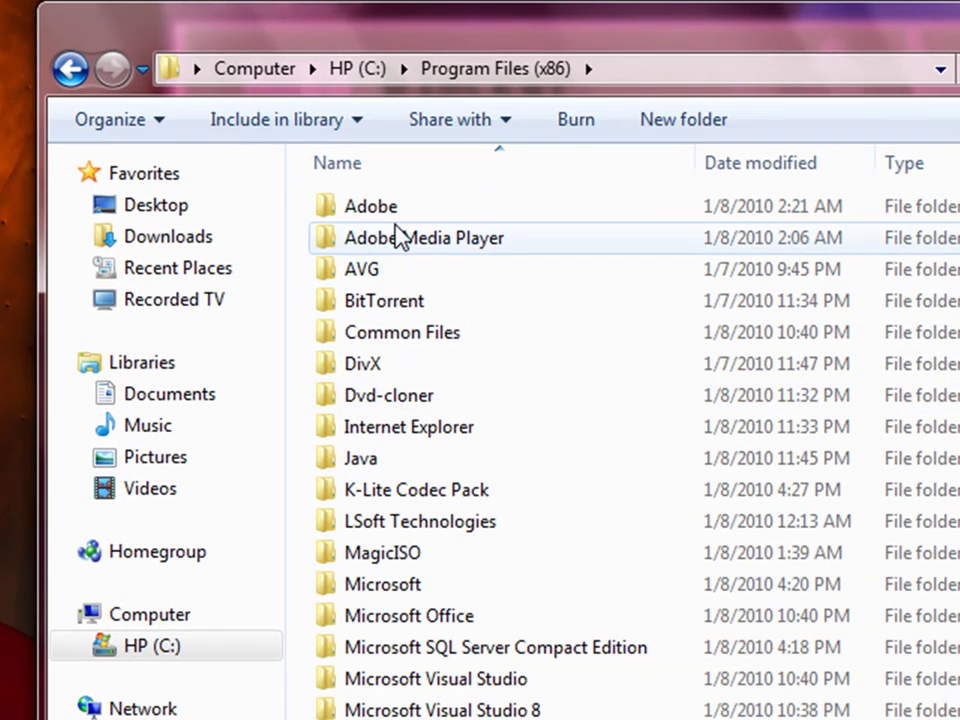
{"action": "double_click", "coordinate": [364, 459]}
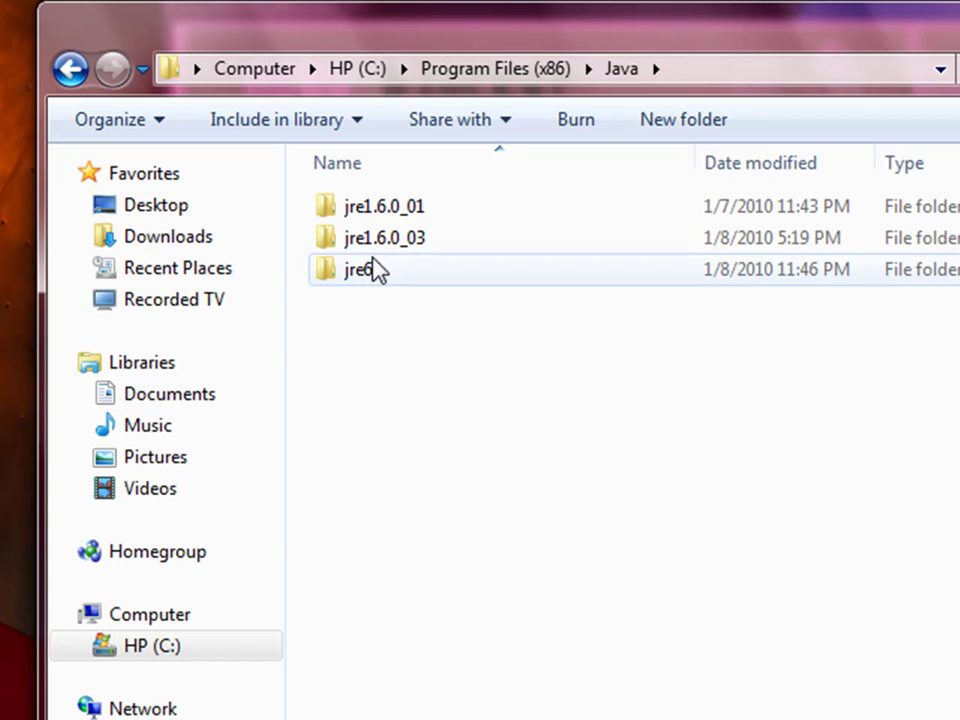
{"action": "double_click", "coordinate": [374, 240]}
{"action": "double_click", "coordinate": [371, 208]}
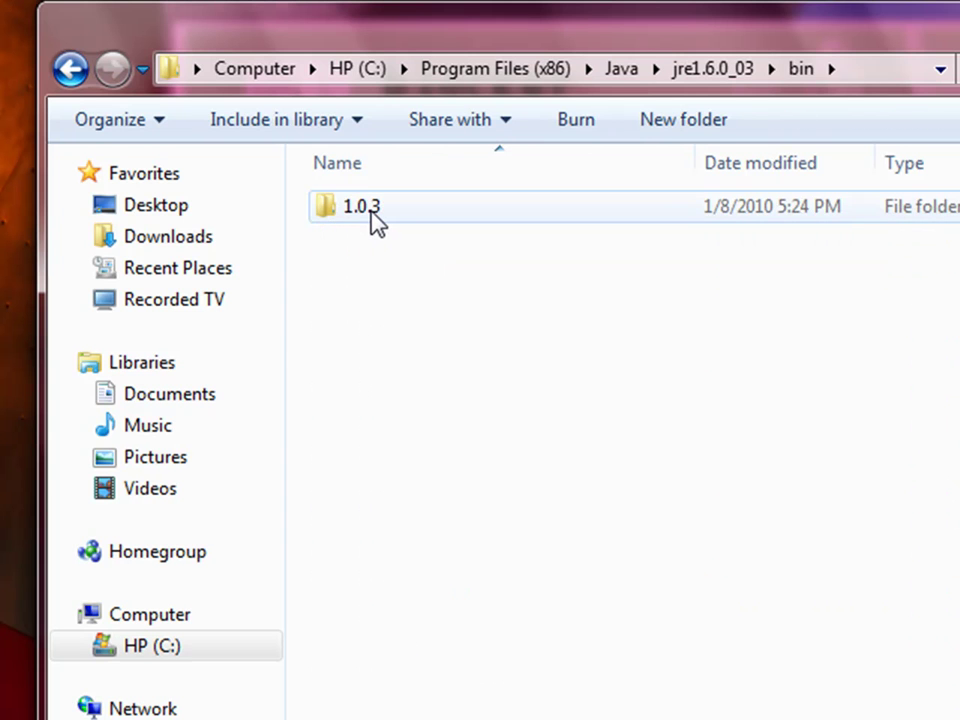
{"action": "double_click", "coordinate": [371, 208]}
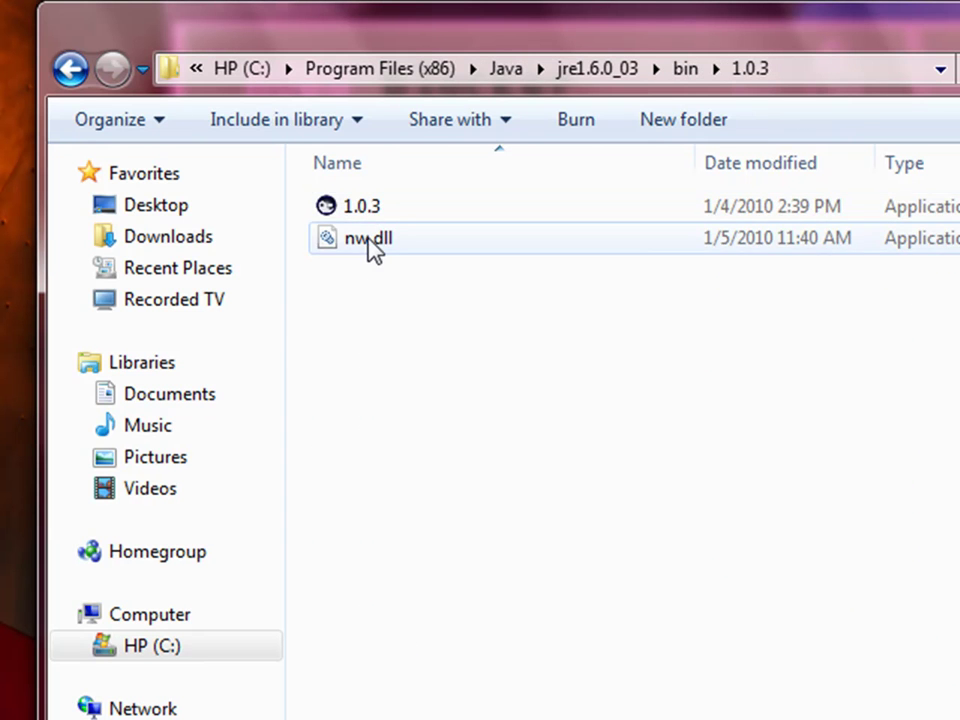
Point out nw.dll and briefly move the folder window aside to reveal the Aobo settings
{"action": "mouse_move", "coordinate": [370, 245]}
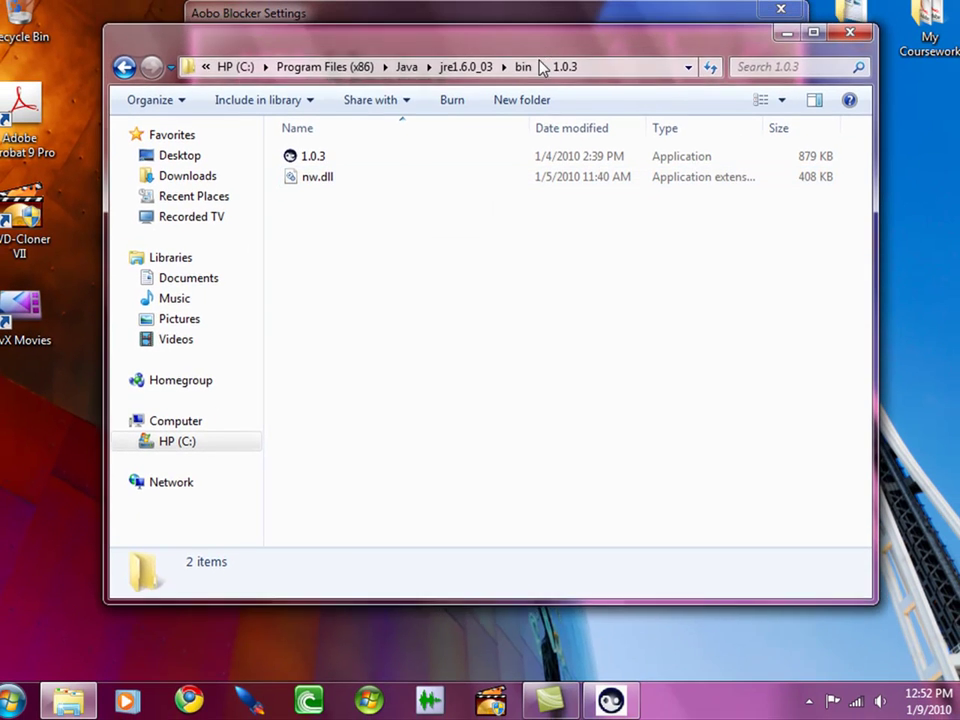
{"action": "left_click_drag", "start_coordinate": [540, 66], "coordinate": [527, 466]}
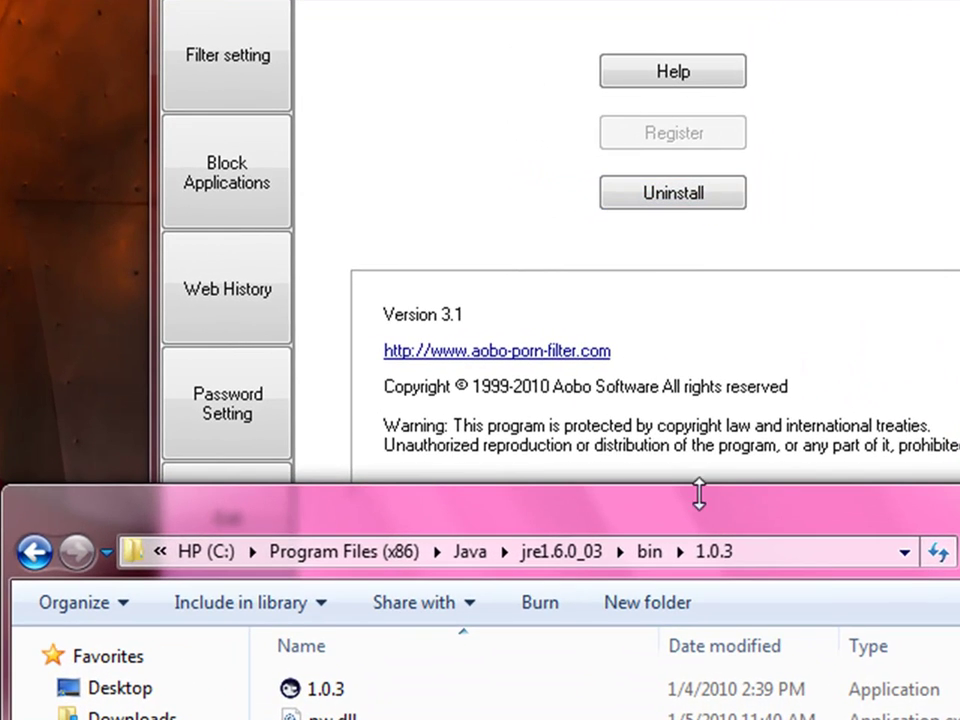
{"action": "left_click_drag", "start_coordinate": [815, 530], "coordinate": [670, 45]}
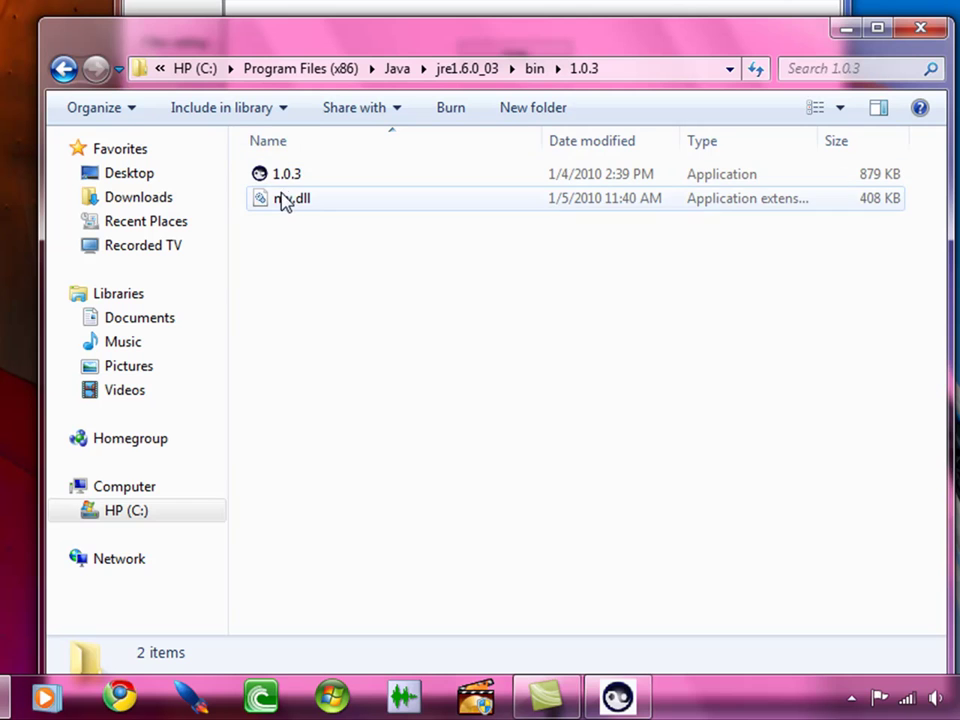
Dismiss nw.dll's context menu, then close the Explorer window and the Aobo Blocker settings
{"action": "right_click", "coordinate": [283, 199]}
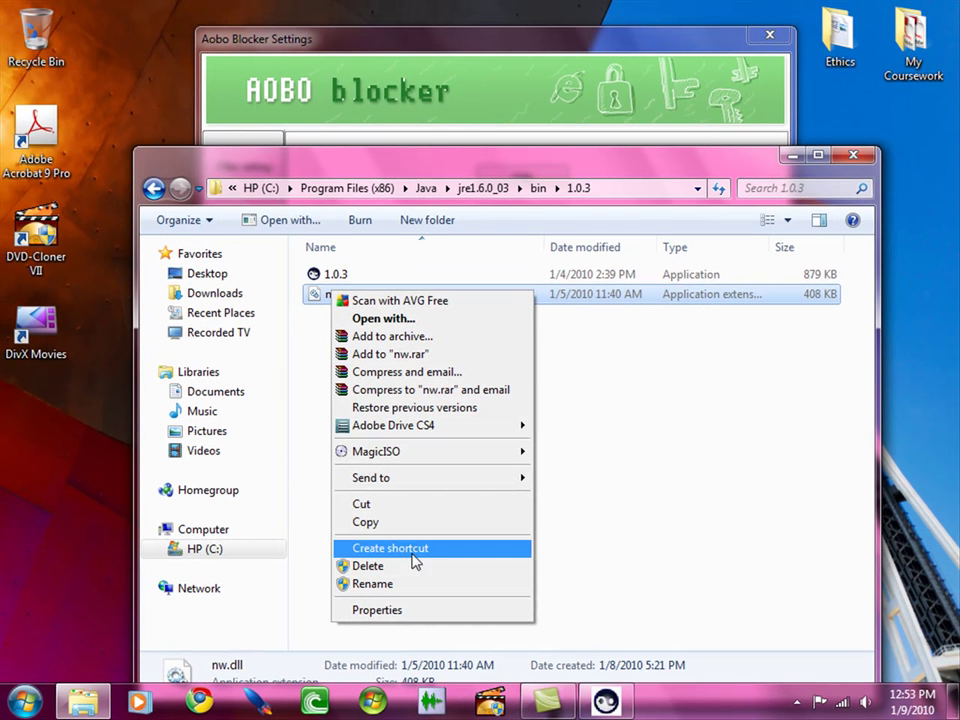
{"action": "left_click", "coordinate": [435, 265]}
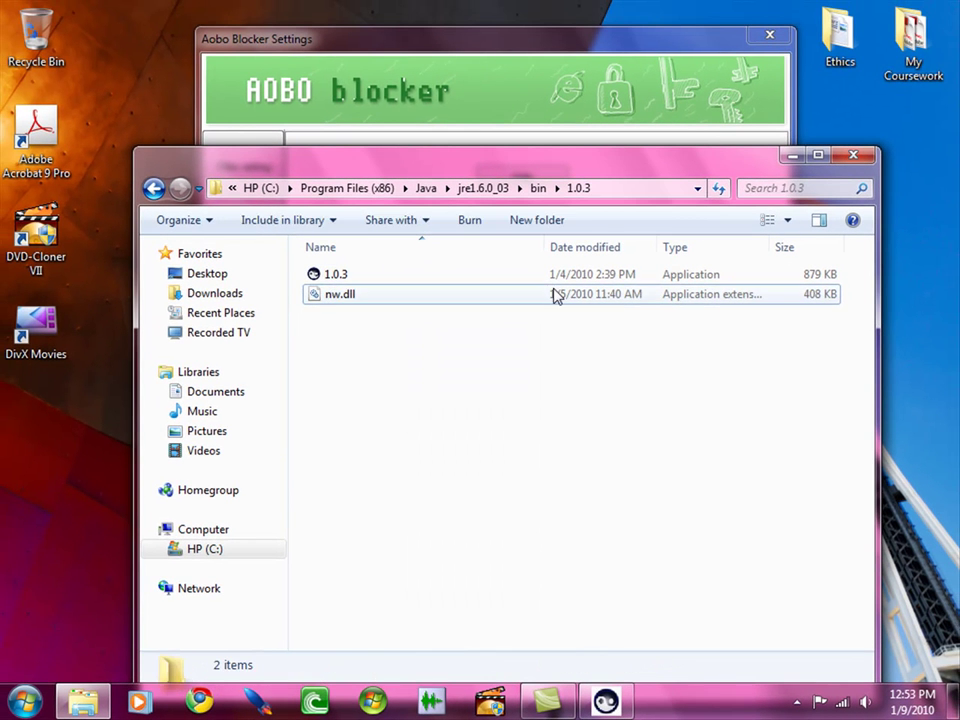
{"action": "left_click", "coordinate": [855, 160]}
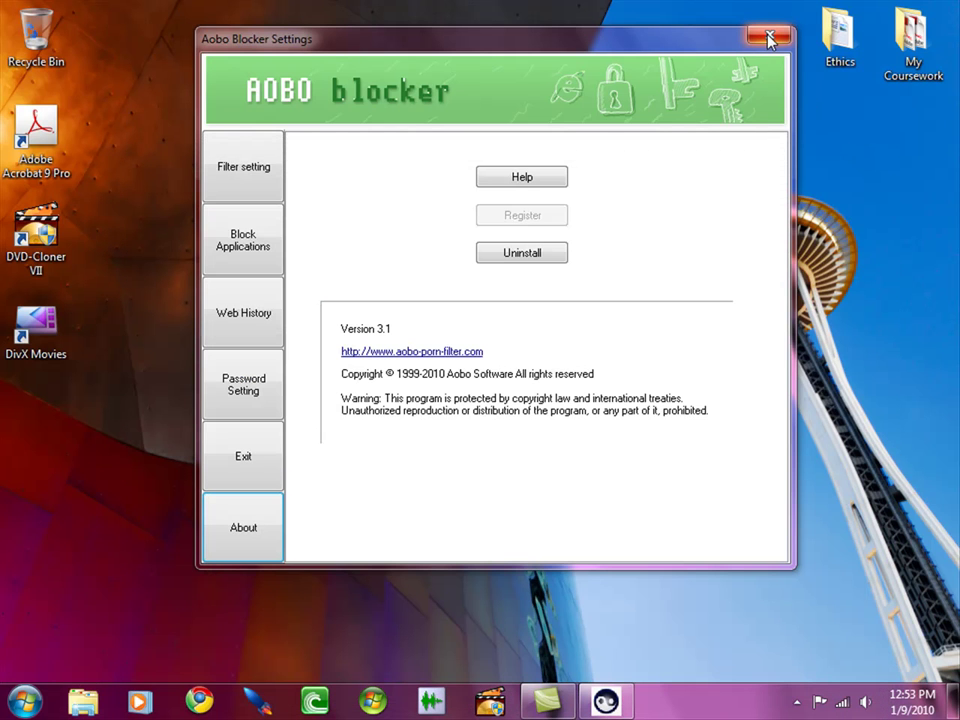
{"action": "left_click", "coordinate": [769, 38]}
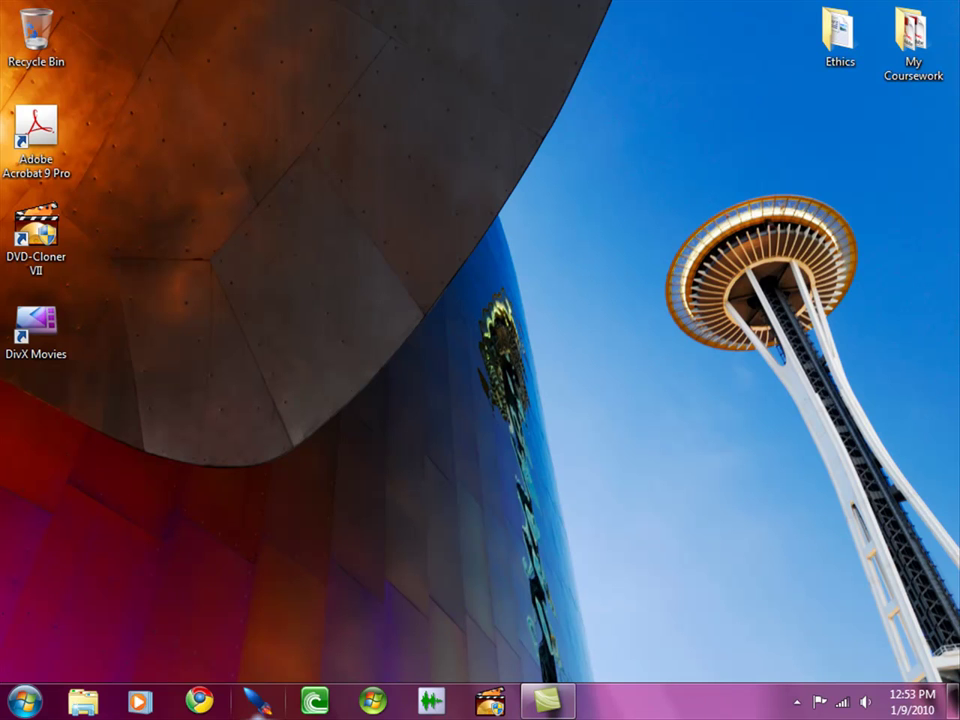
{"action": "left_click", "coordinate": [27, 706]}
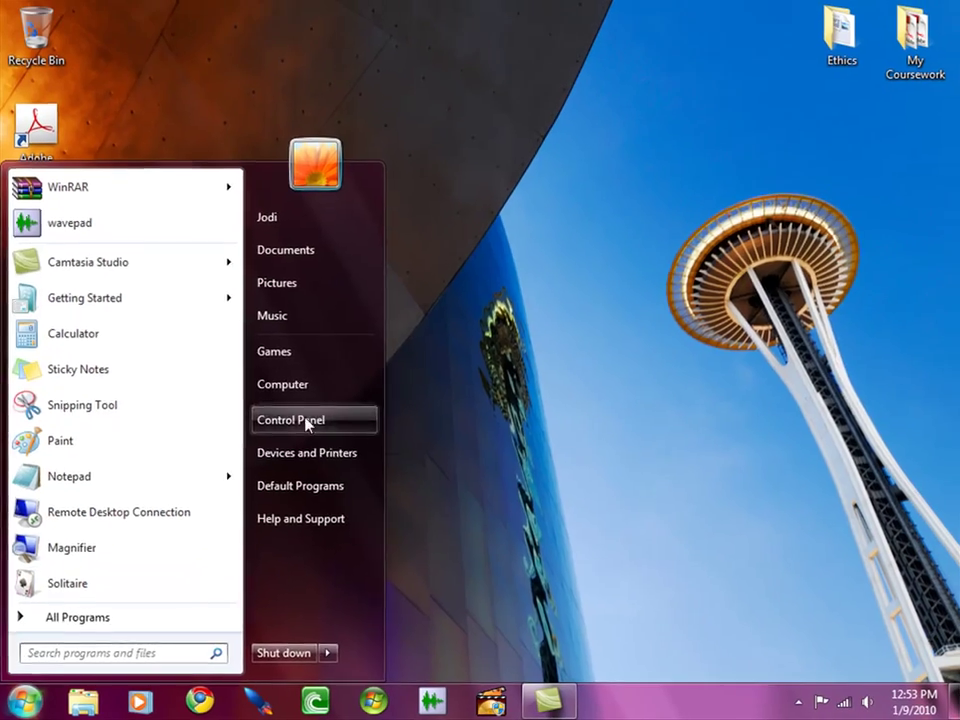
{"action": "left_click", "coordinate": [308, 421]}
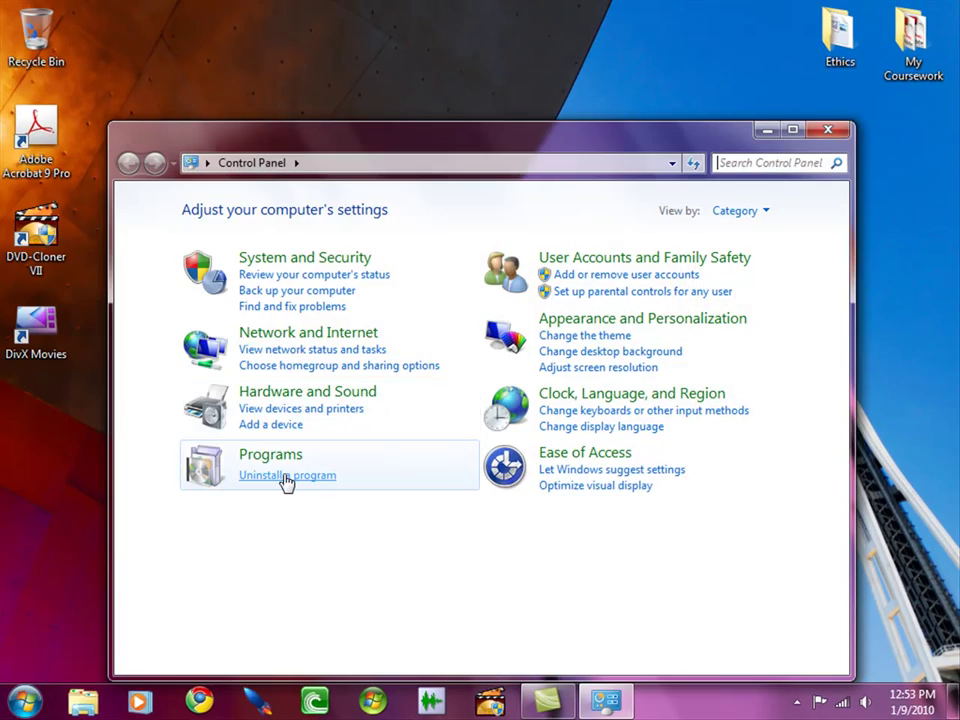
{"action": "left_click", "coordinate": [286, 477]}
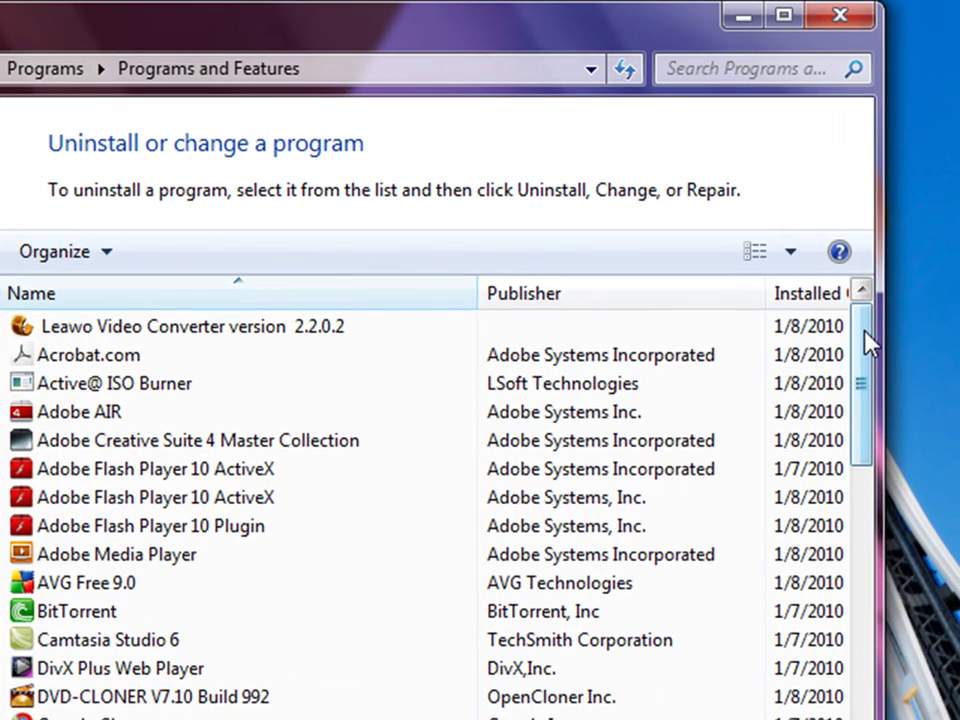
{"action": "left_click_drag", "start_coordinate": [867, 340], "coordinate": [827, 320]}
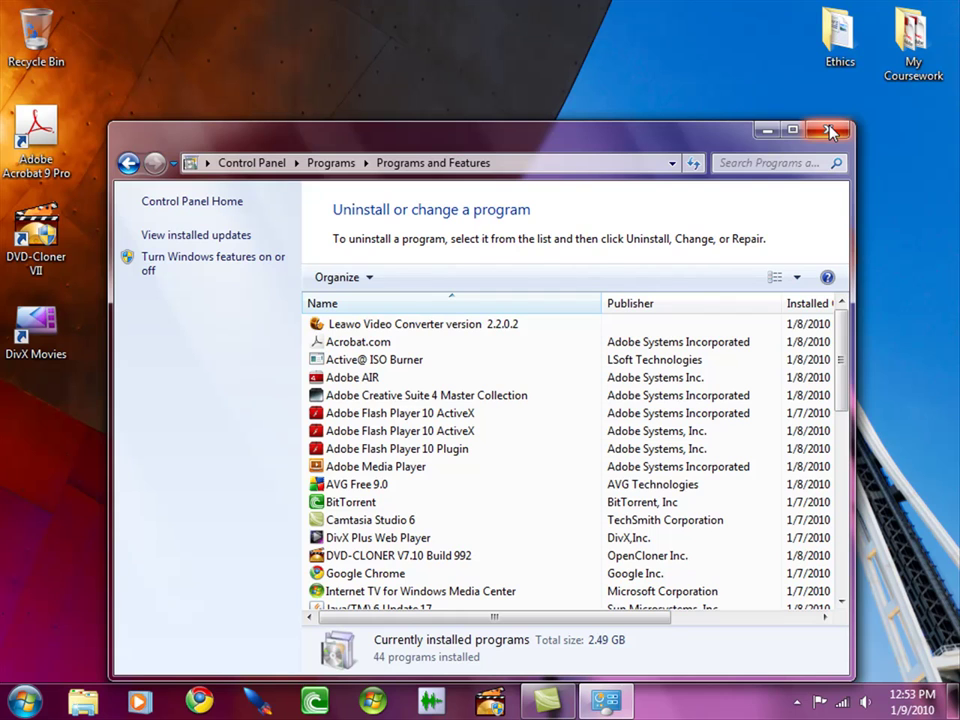
{"action": "left_click", "coordinate": [829, 131]}
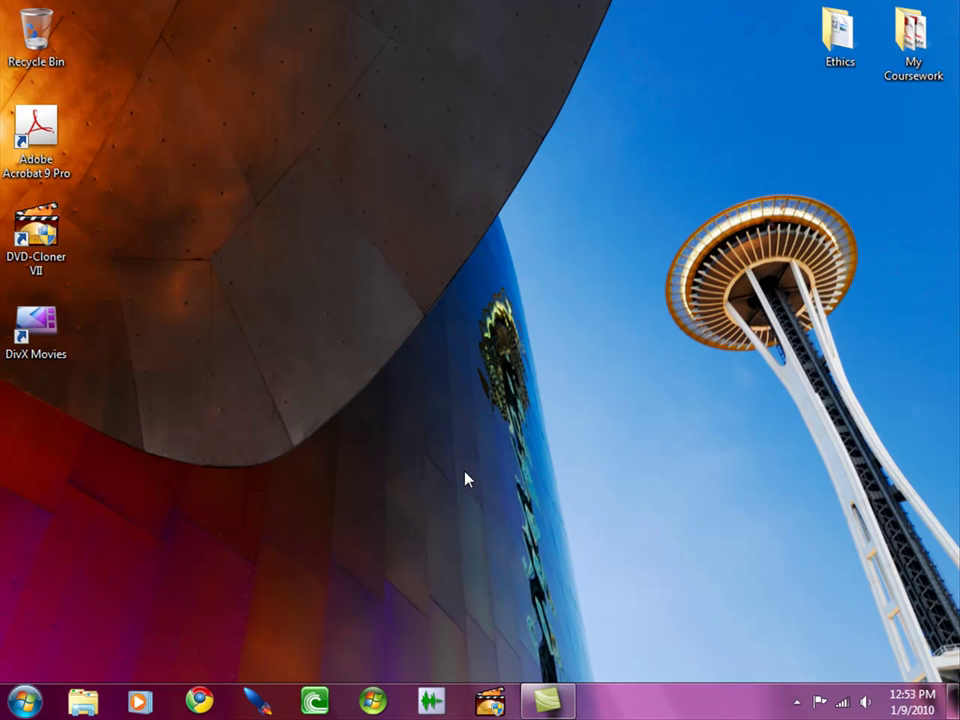
Open Task Manager on the Applications tab, then summon Aobo Blocker's password prompt with its hotkey
{"action": "key", "text": "ctrl+shift+Escape"}
{"action": "left_click_drag", "start_coordinate": [152, 22], "coordinate": [463, 30]}
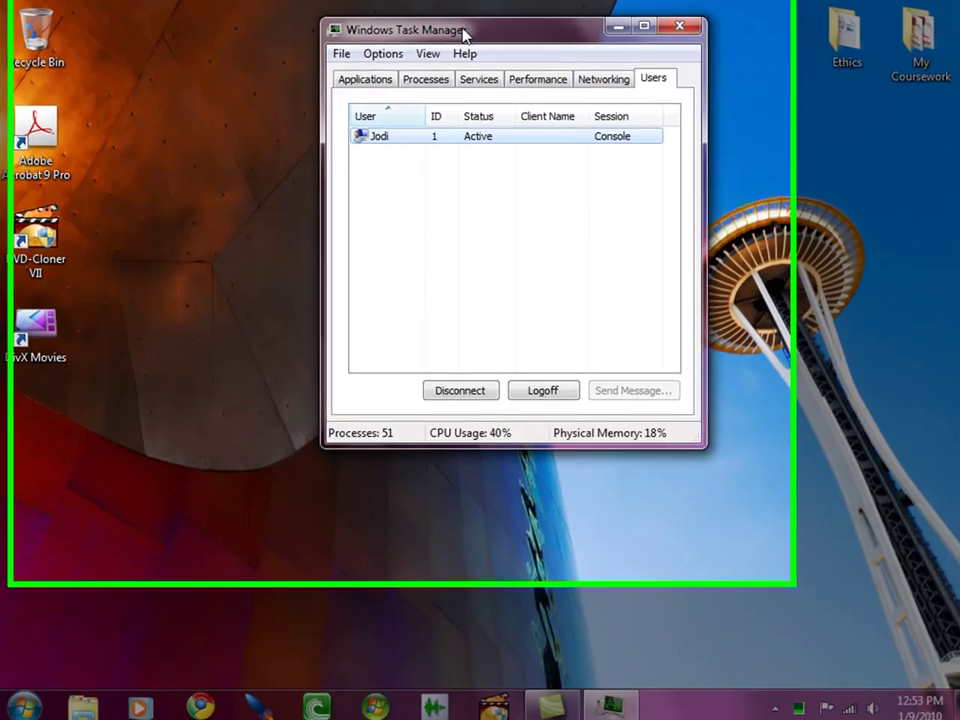
{"action": "left_click", "coordinate": [531, 104]}
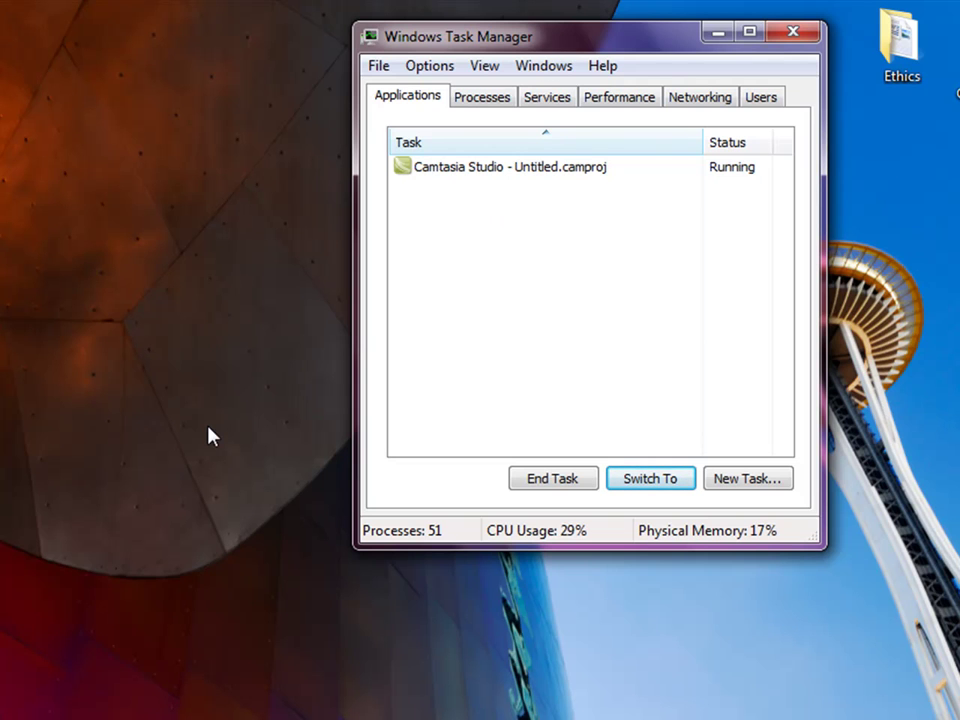
{"action": "key", "text": "alt"}
{"action": "left_click", "coordinate": [226, 636]}
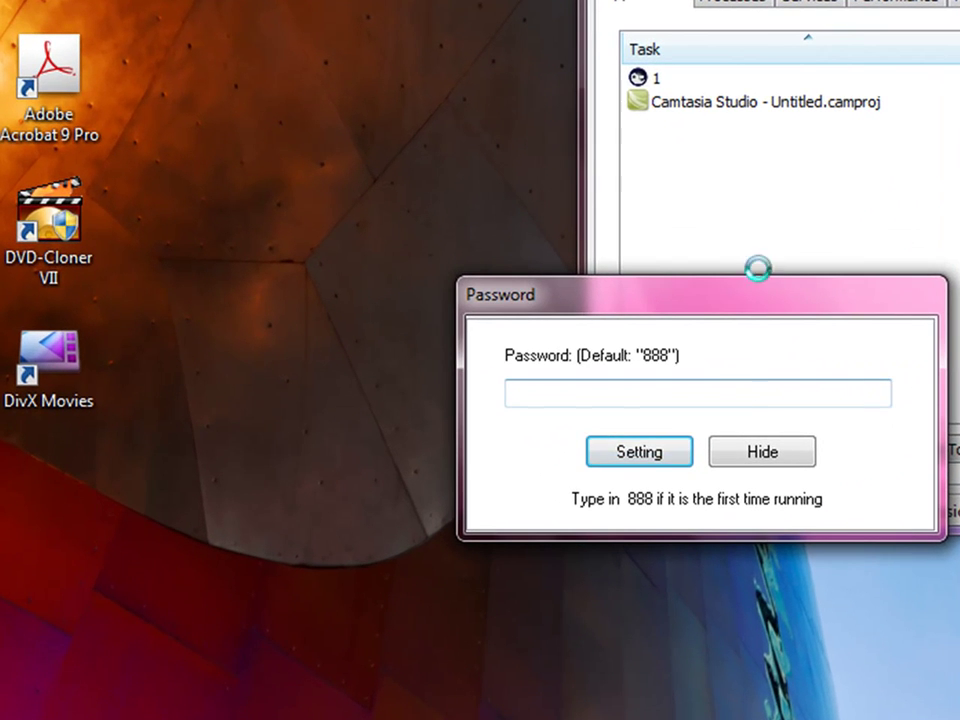
Move the password prompt left and hide it, so task 1 disappears from Task Manager
{"action": "left_click_drag", "start_coordinate": [766, 297], "coordinate": [387, 297]}
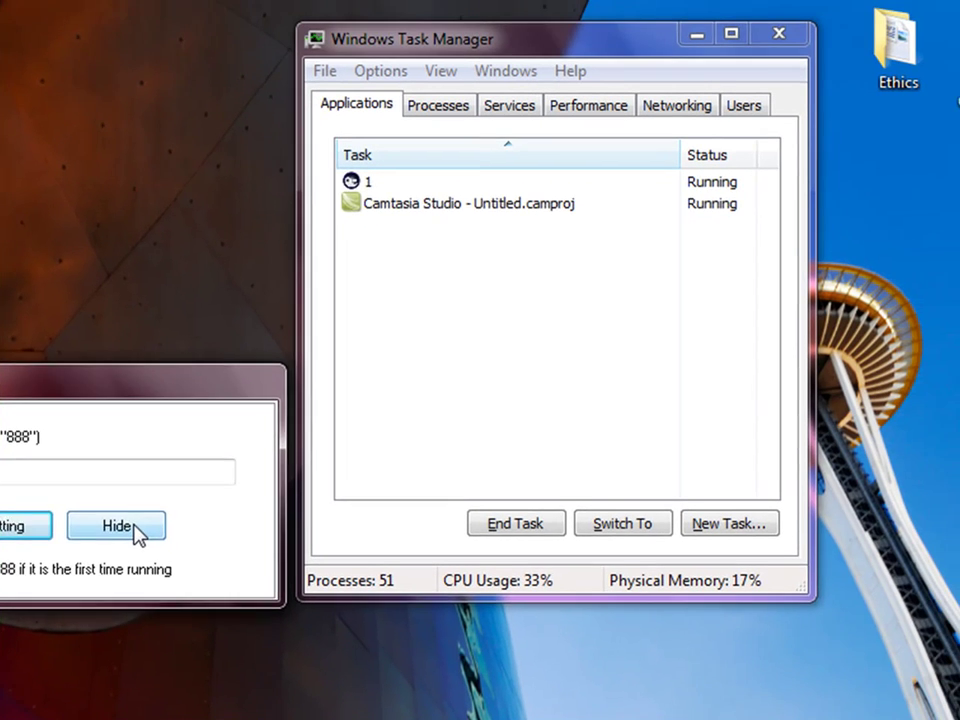
{"action": "left_click", "coordinate": [352, 456]}
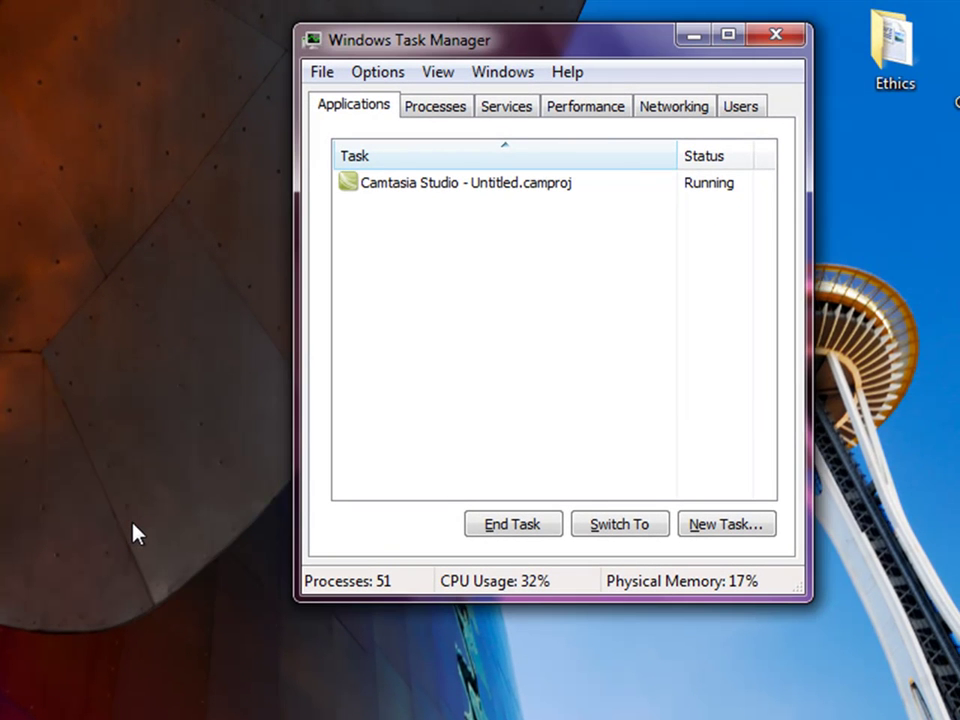
Find the blocker's 1.0.3.exe *32 process in the Processes list, then close Task Manager
{"action": "left_click", "coordinate": [436, 108]}
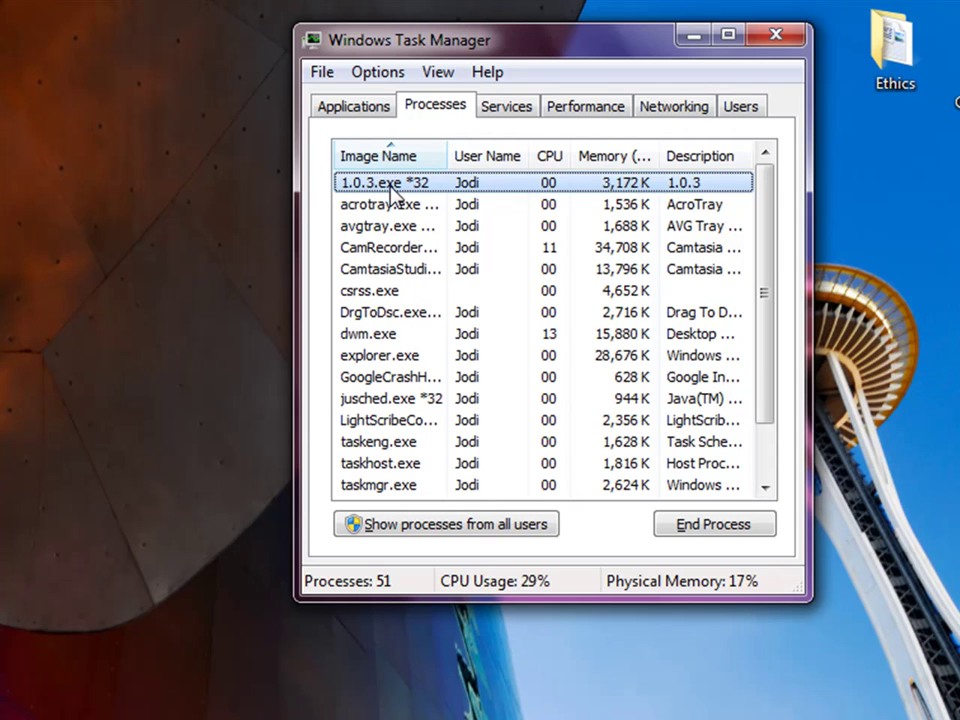
{"action": "scroll", "coordinate": [432, 374], "scroll_direction": "down", "scroll_amount": 1}
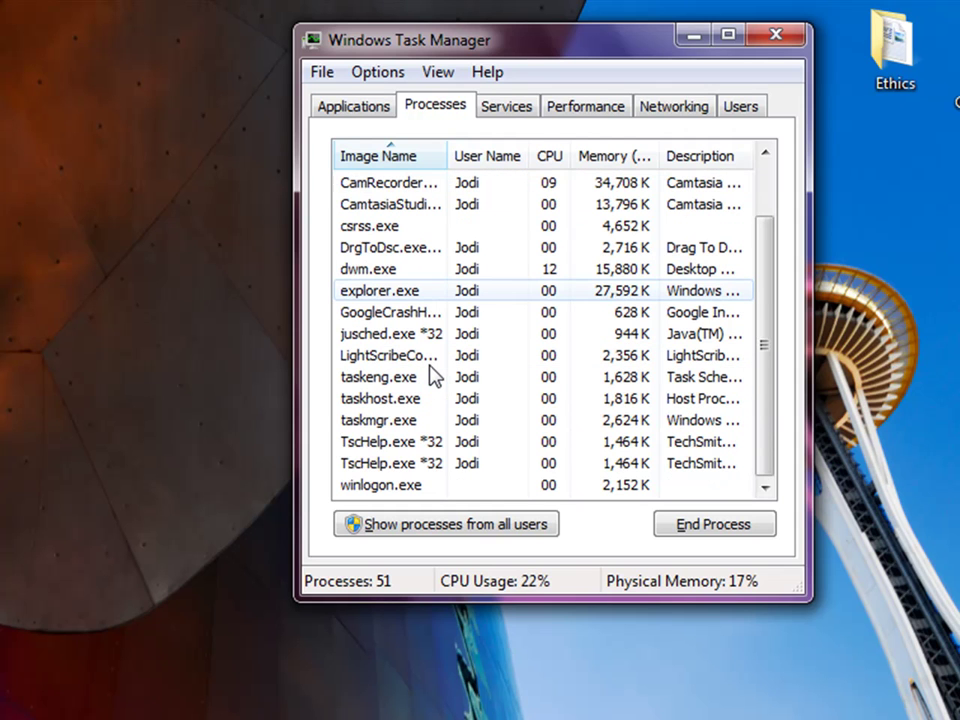
{"action": "key", "text": "Home"}
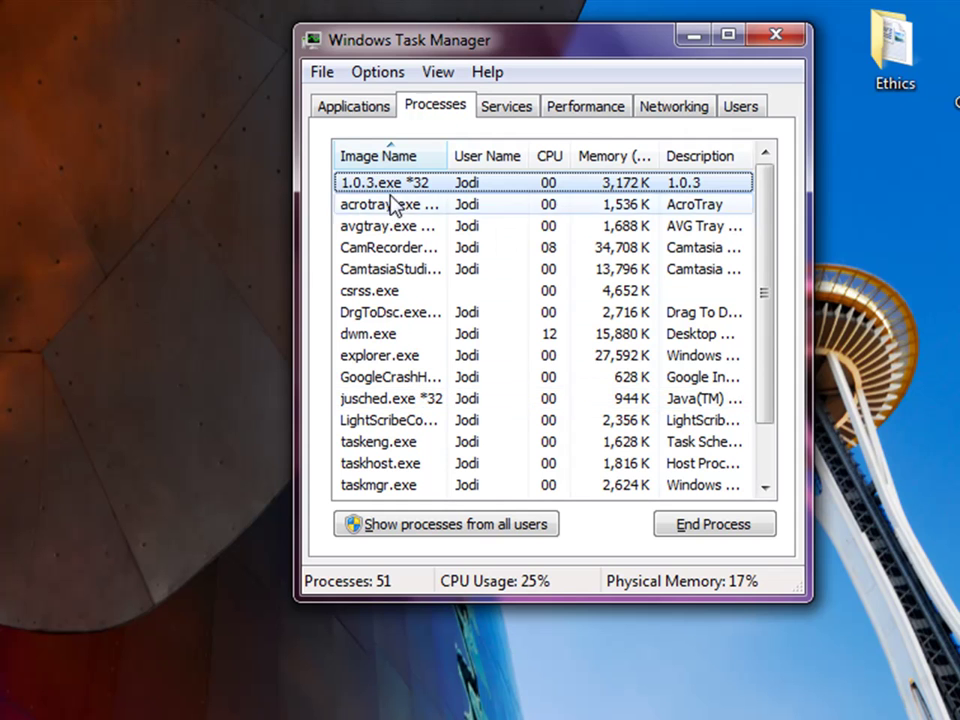
{"action": "scroll", "coordinate": [540, 315], "scroll_direction": "down", "scroll_amount": 1}
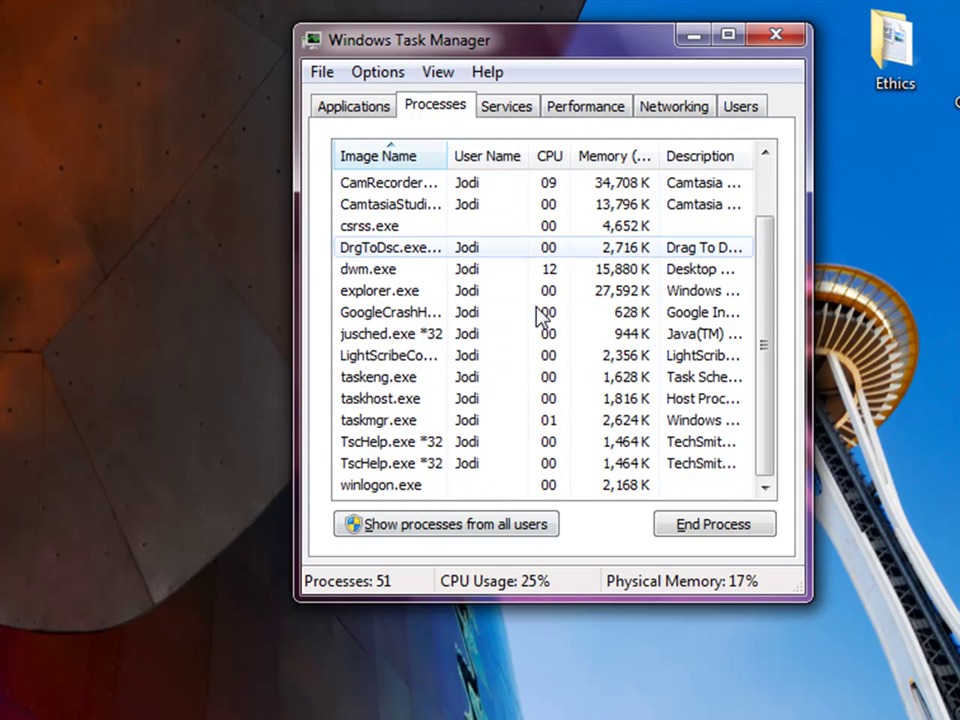
{"action": "scroll", "coordinate": [540, 370], "scroll_direction": "up", "scroll_amount": 1}
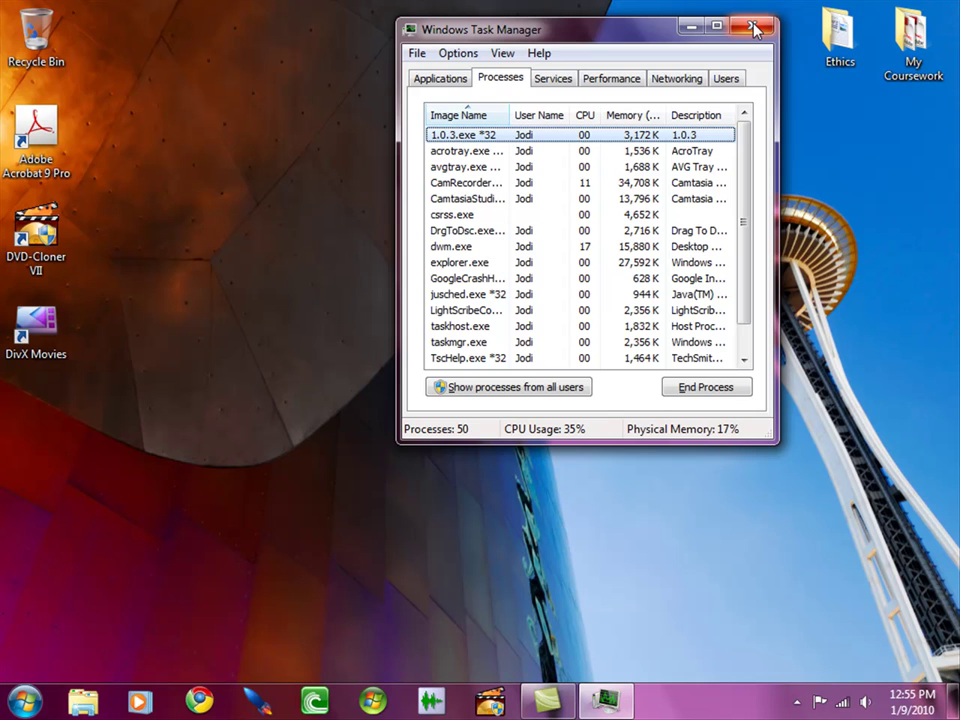
{"action": "left_click", "coordinate": [754, 28]}
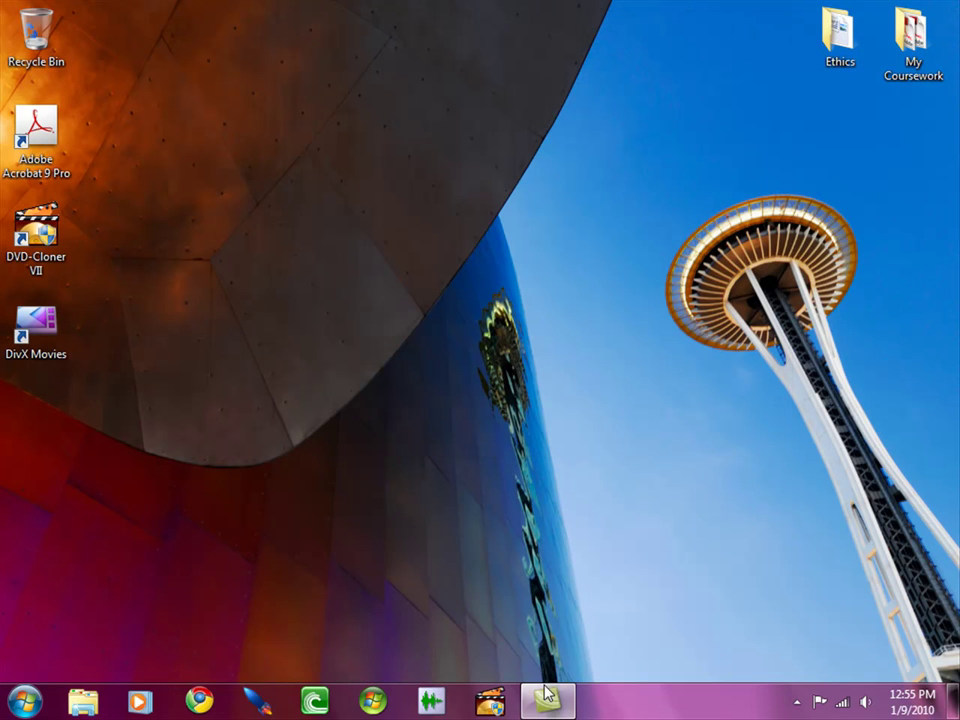